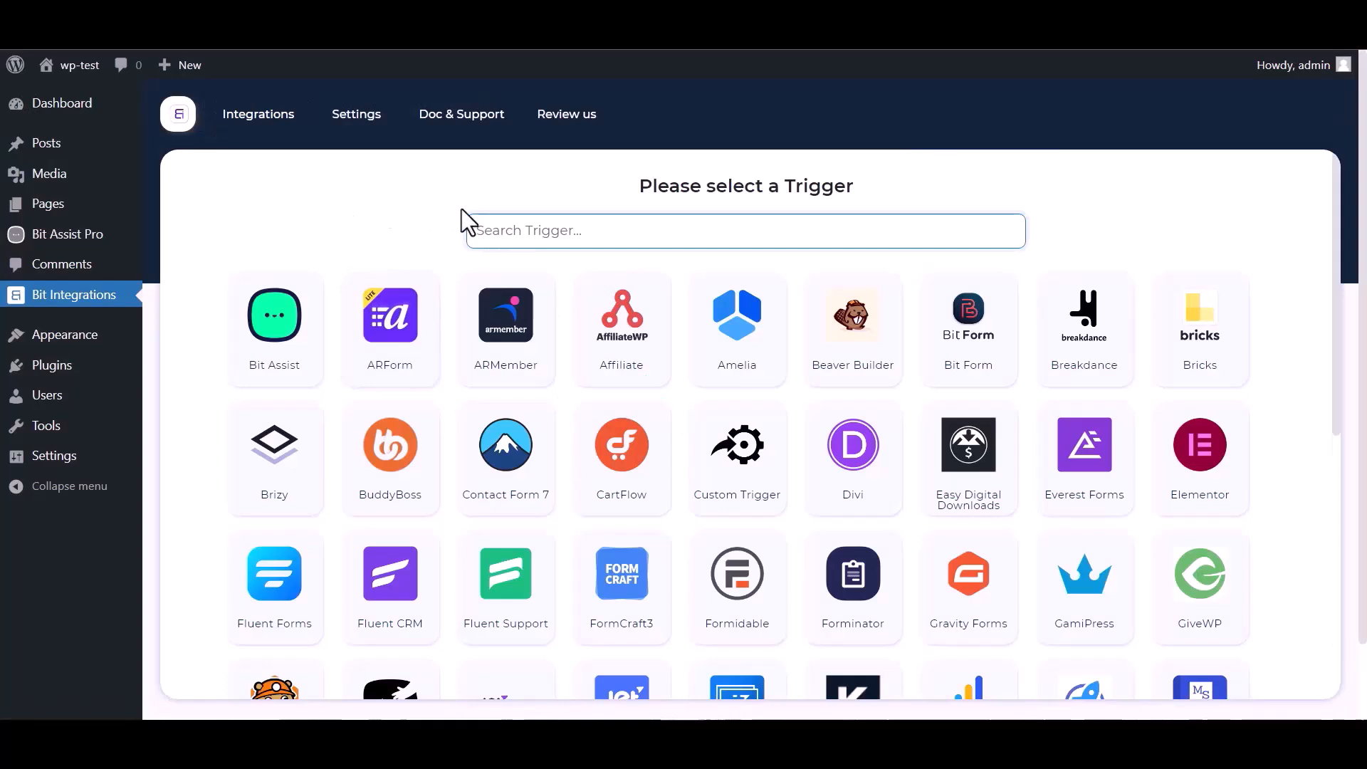
Search triggers for 'bit' and select Bit Assist to generate its webhook URL.
left_click(541, 229)
type("bit")
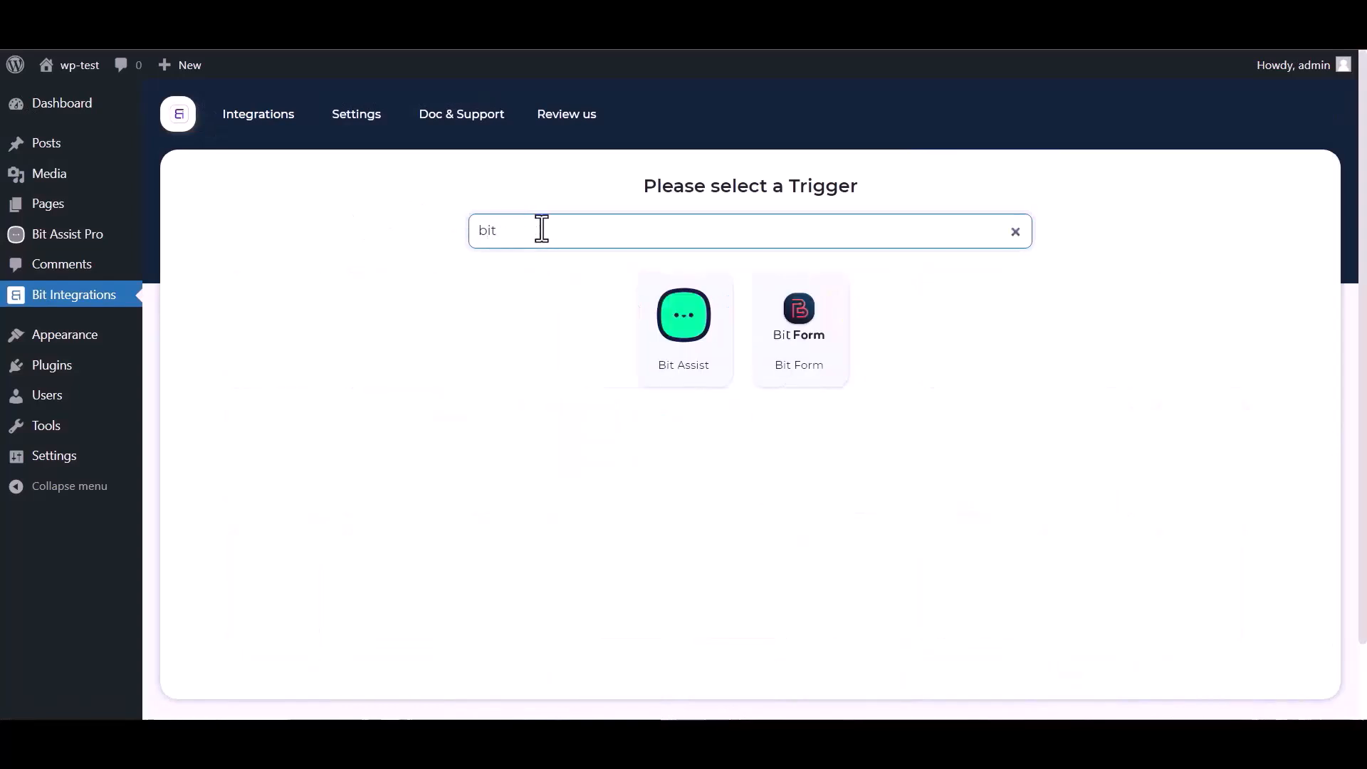
left_click(680, 342)
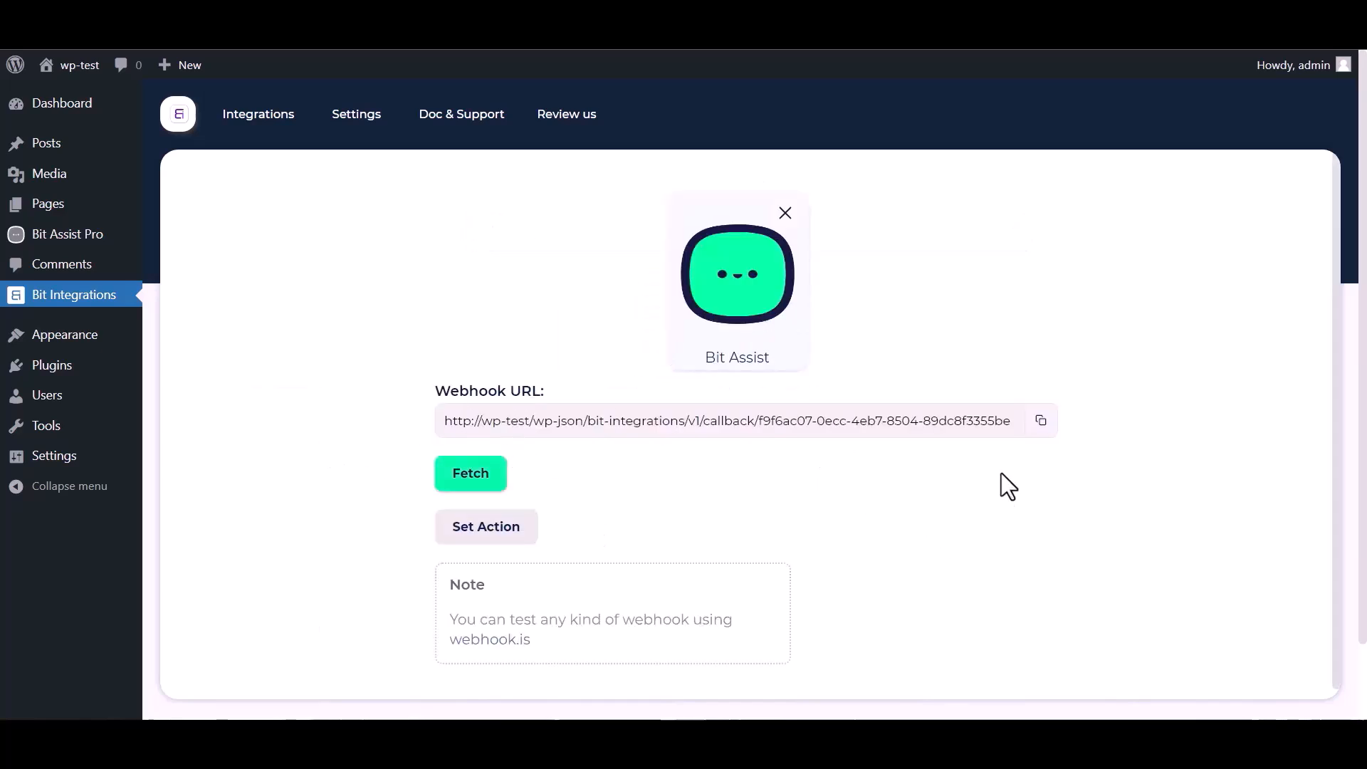
Copy the webhook URL, start fetching, then create widget 'Bit Integration' and open it for editing.
left_click(1040, 421)
left_click(471, 472)
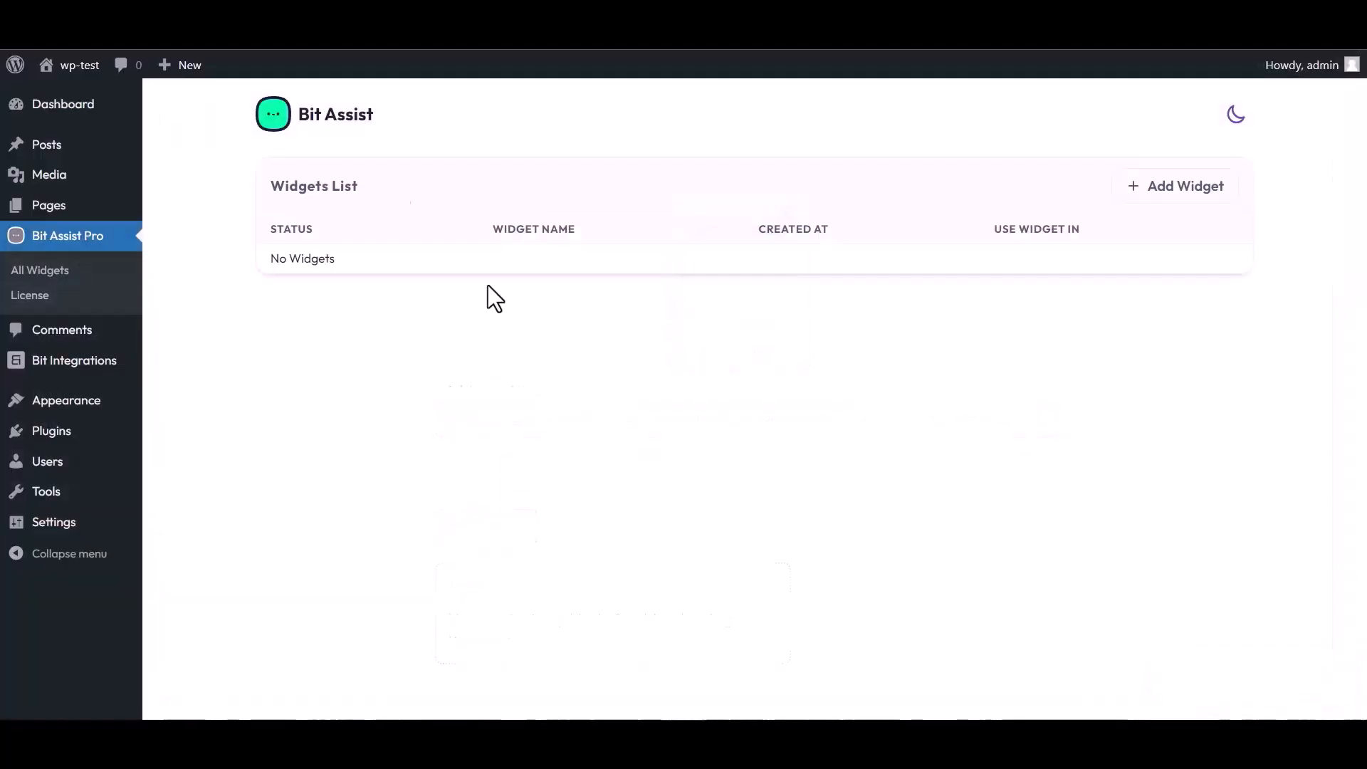
left_click(1181, 192)
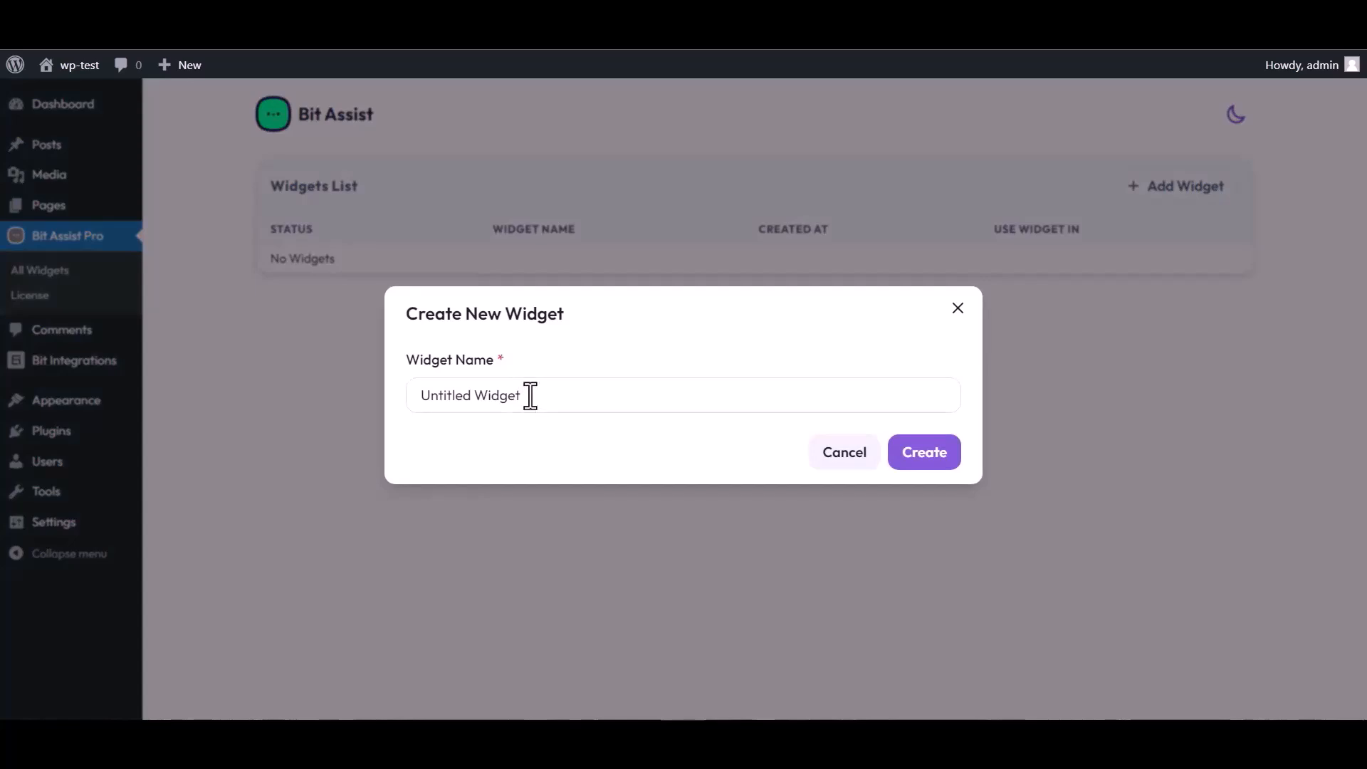
triple_click(530, 397)
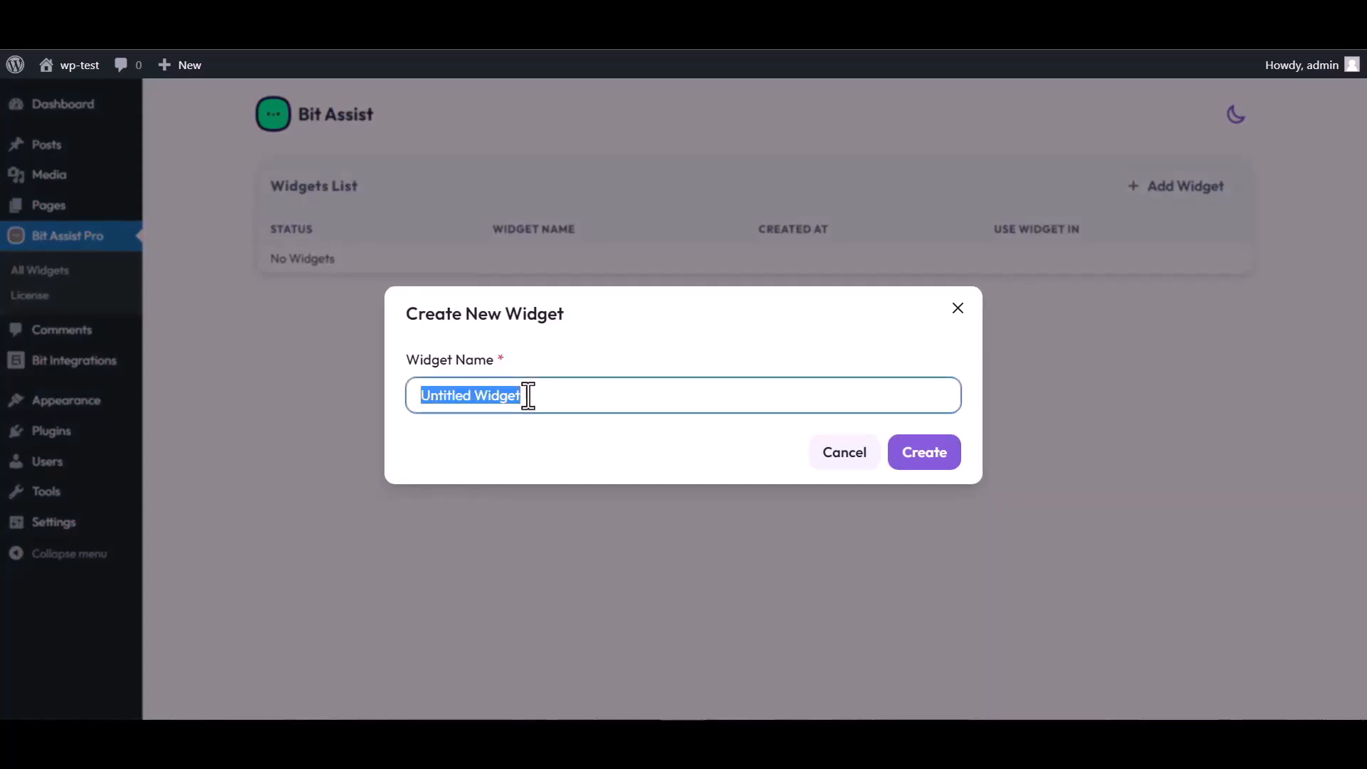
type("Bit ")
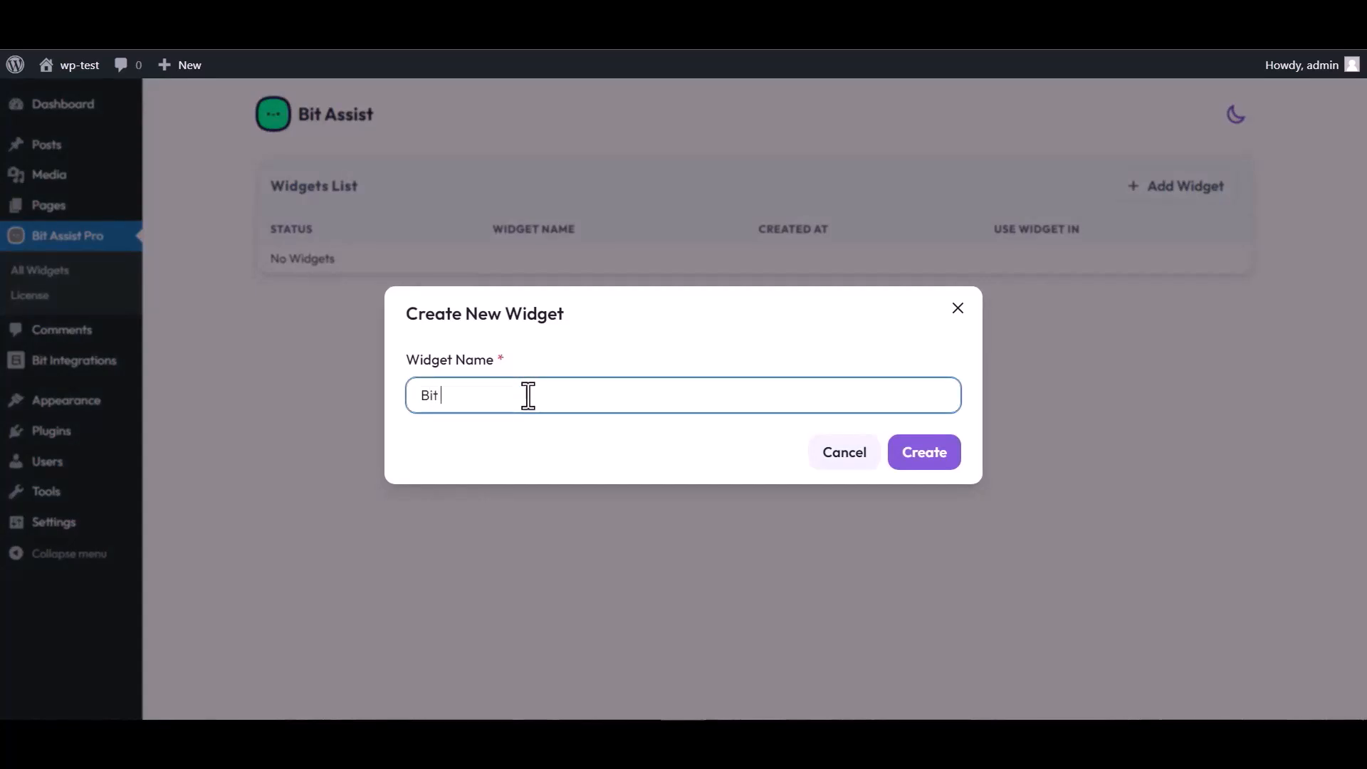
type("Integration")
left_click(934, 459)
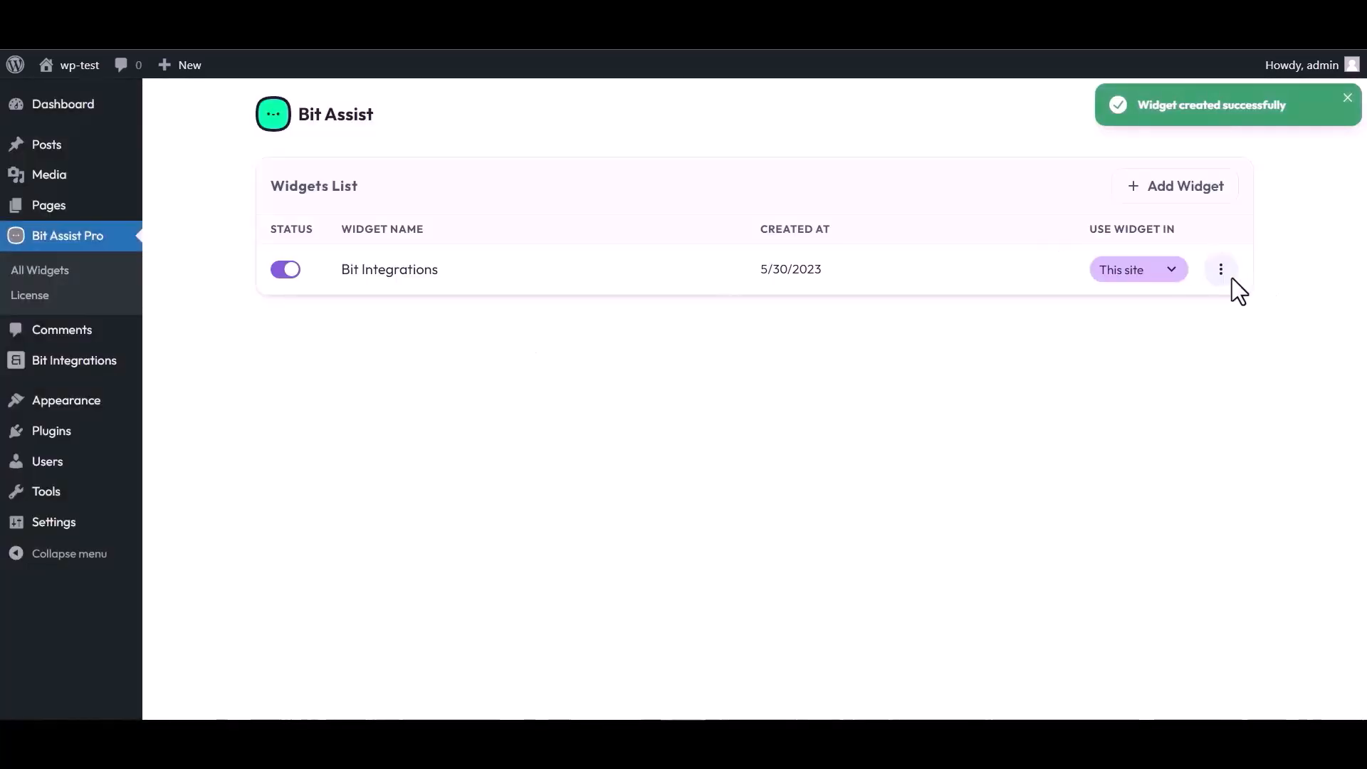
left_click(1221, 269)
left_click(1076, 315)
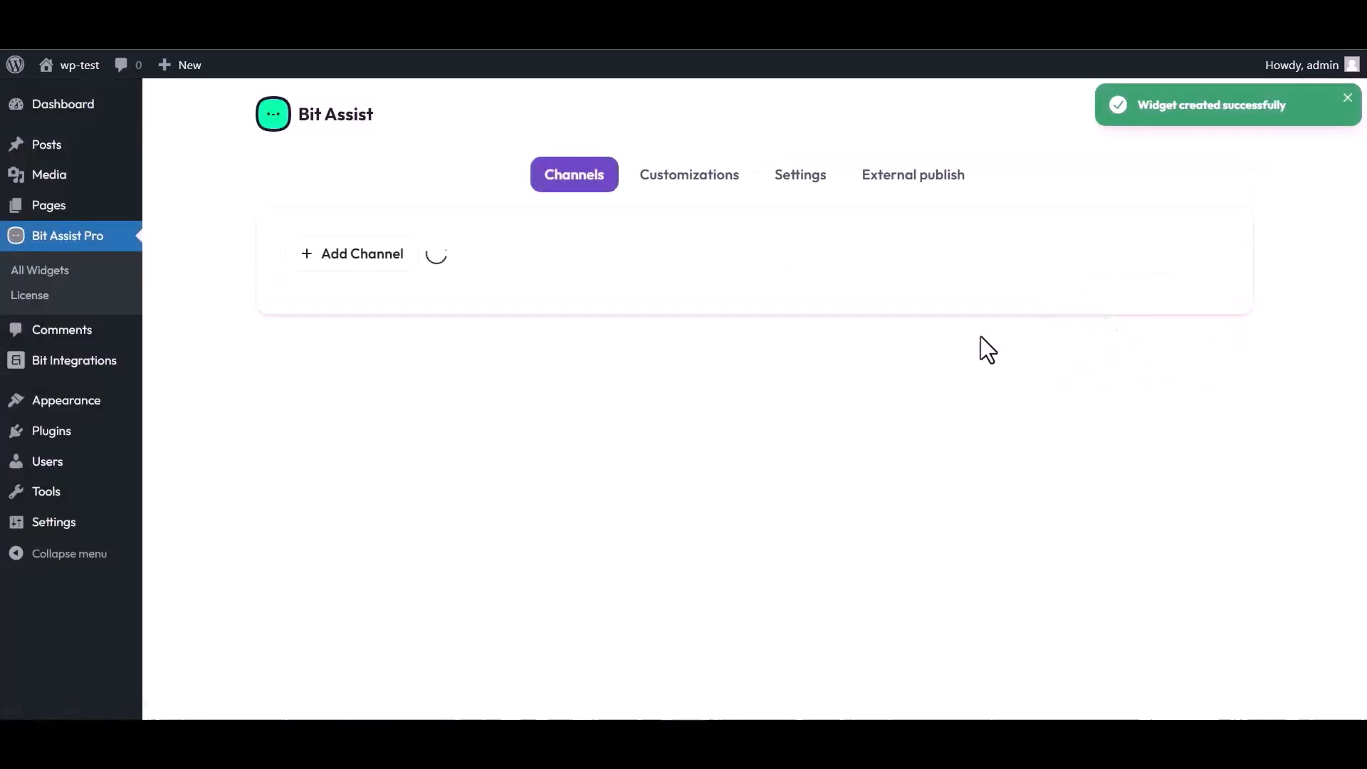
Add a Custom Form channel to the widget titled 'Bit Integrations'.
left_click(362, 256)
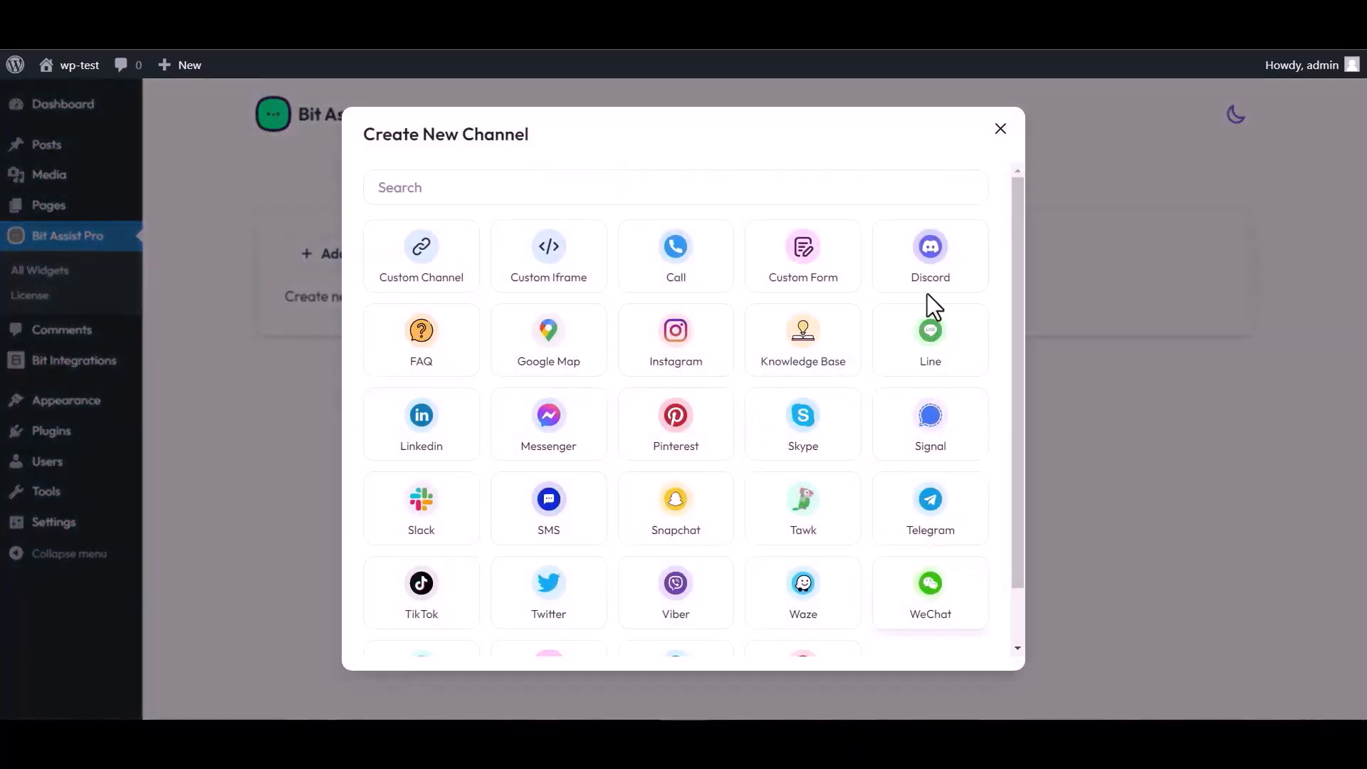
left_click(807, 274)
triple_click(479, 224)
type("Bit In")
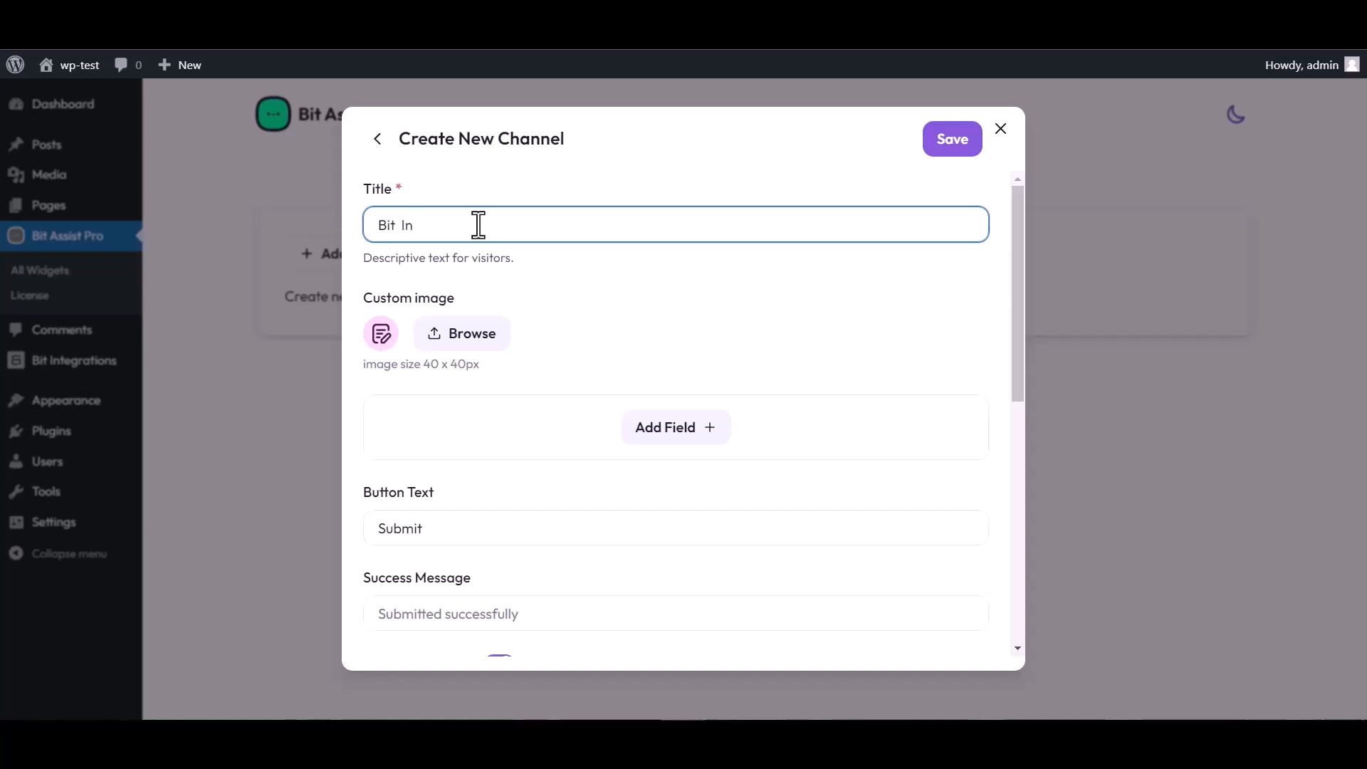
type("tegrations")
Add Text, Email and Number fields, renaming the Text field to 'Name'.
left_click(680, 438)
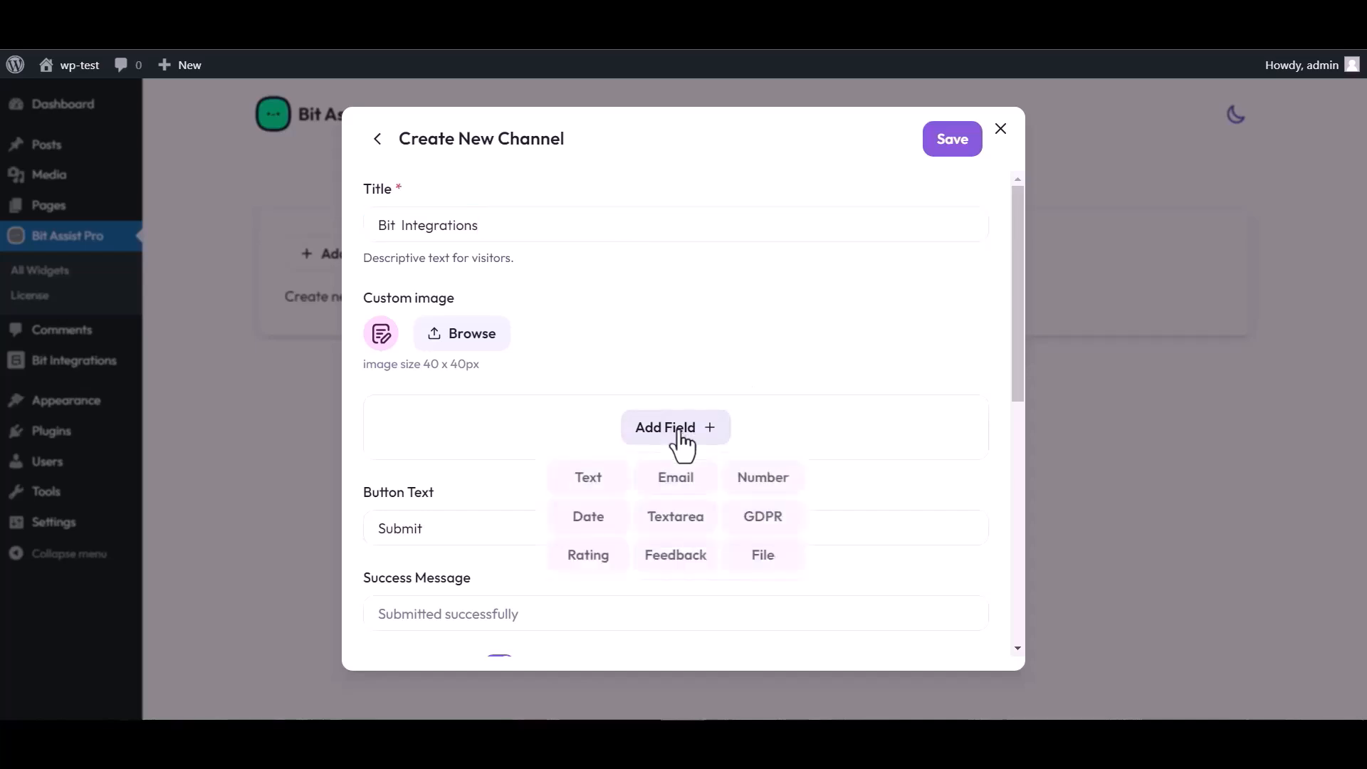
left_click(589, 478)
left_click(678, 520)
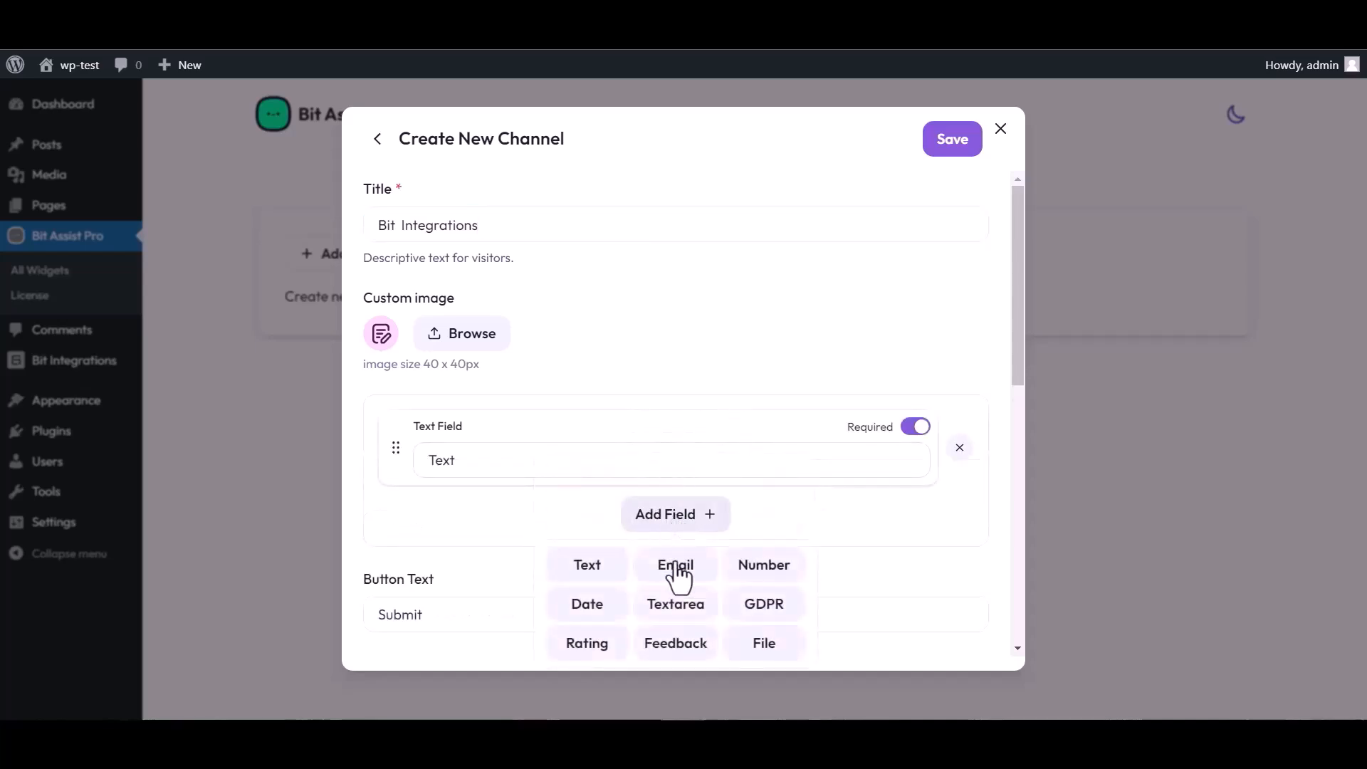
left_click(675, 567)
left_click(682, 600)
left_click(764, 475)
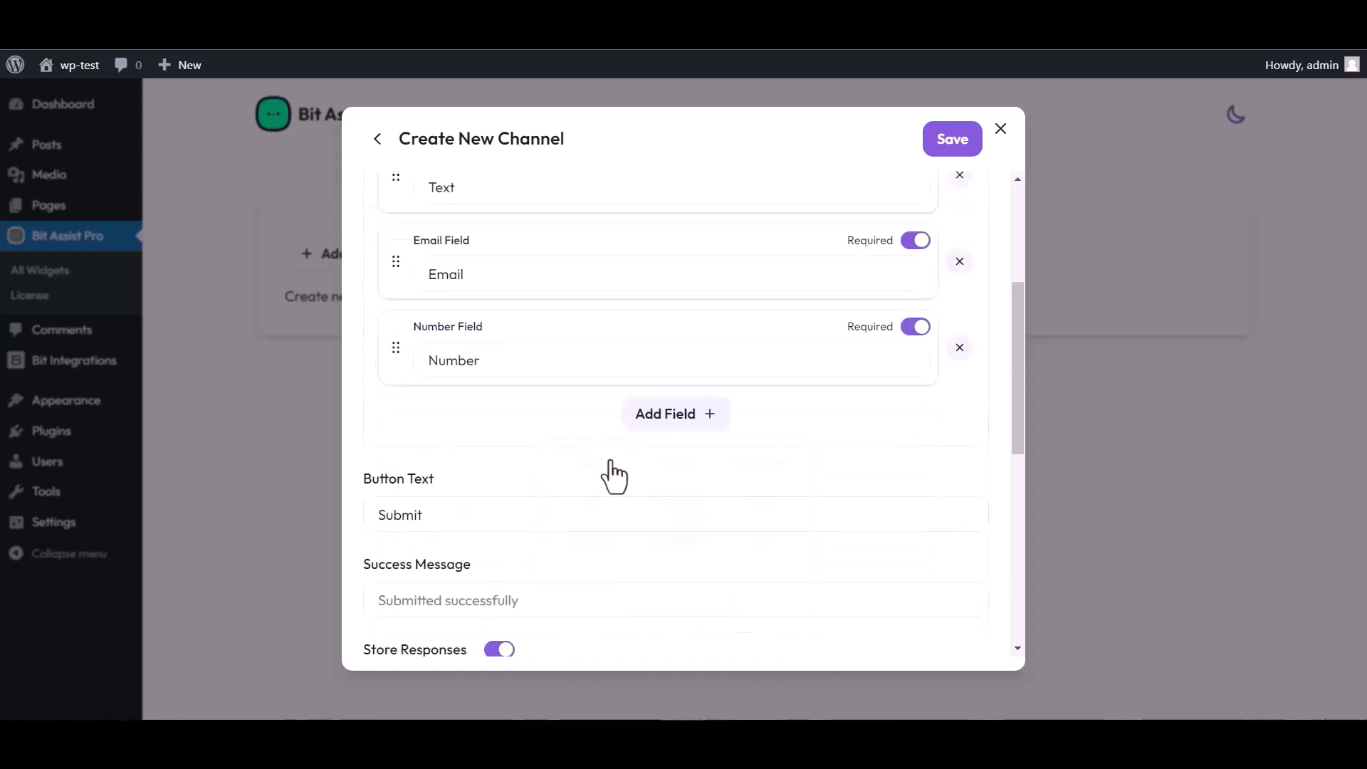
scroll(624, 345, "up", 4)
double_click(467, 456)
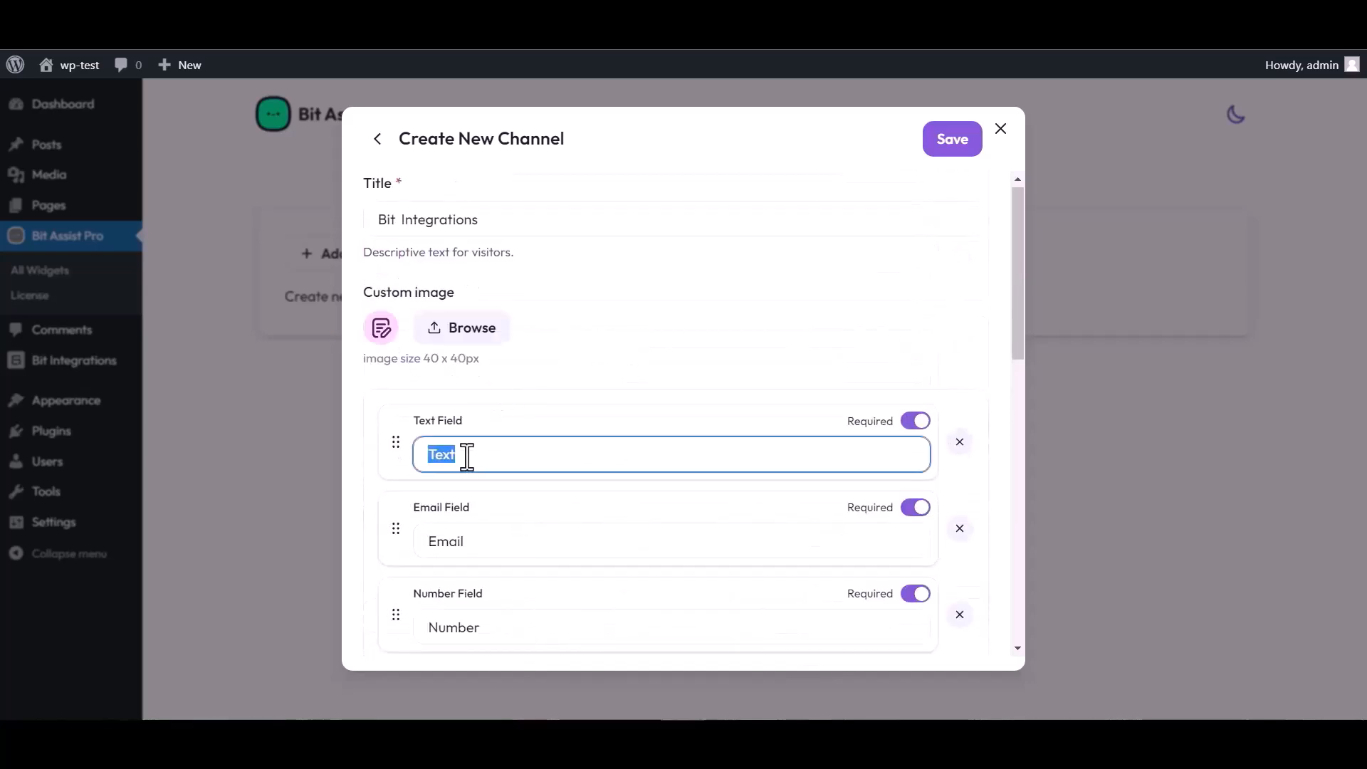
type("Name")
Paste the Bit Integrations webhook URL into the channel and save it.
scroll(662, 412, "down", 4)
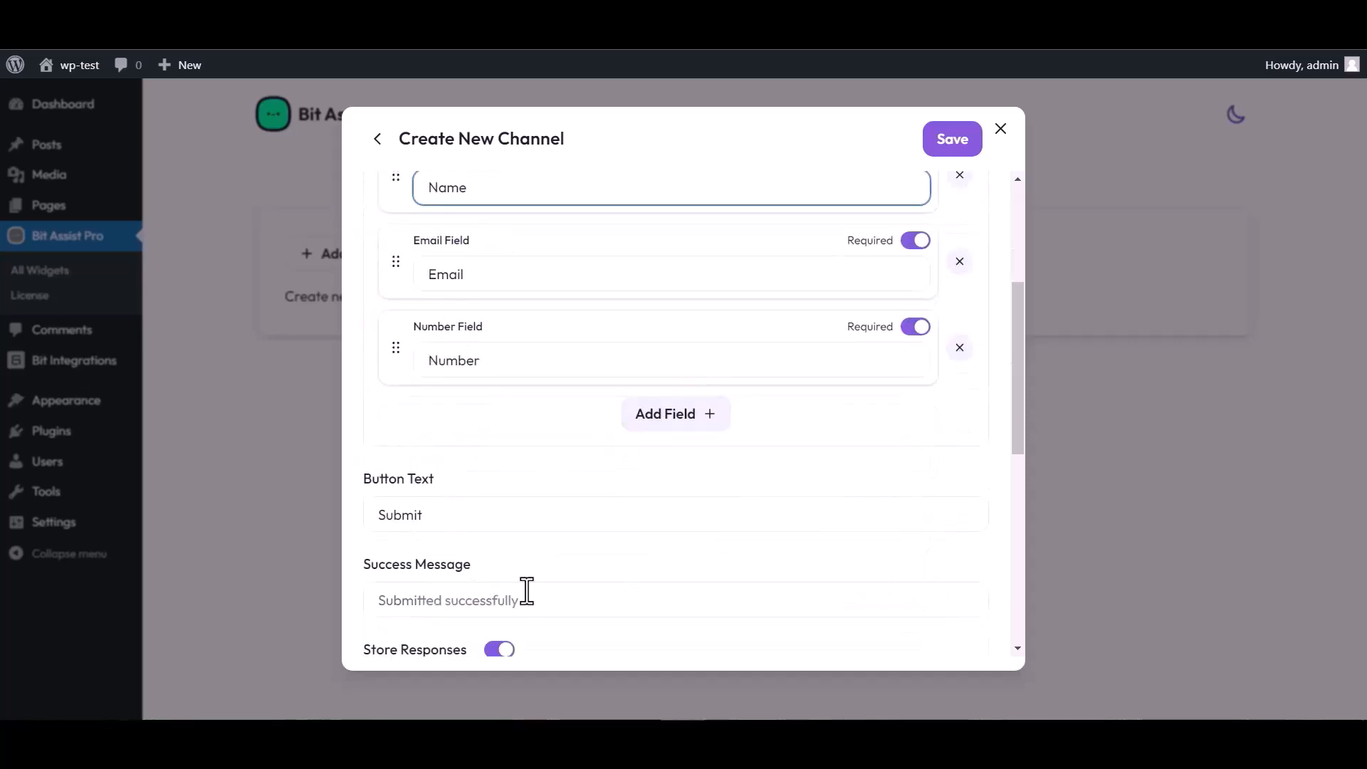
scroll(530, 602, "down", 3)
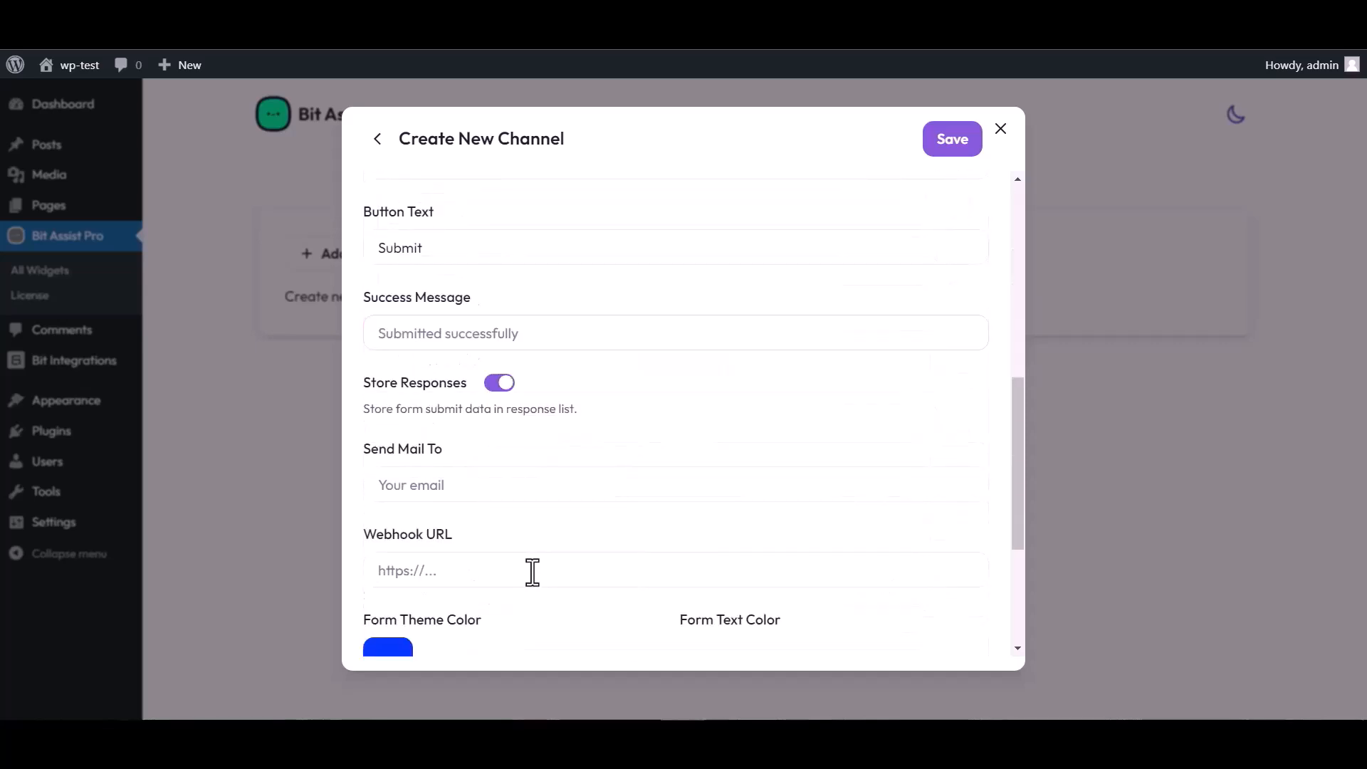
left_click(435, 572)
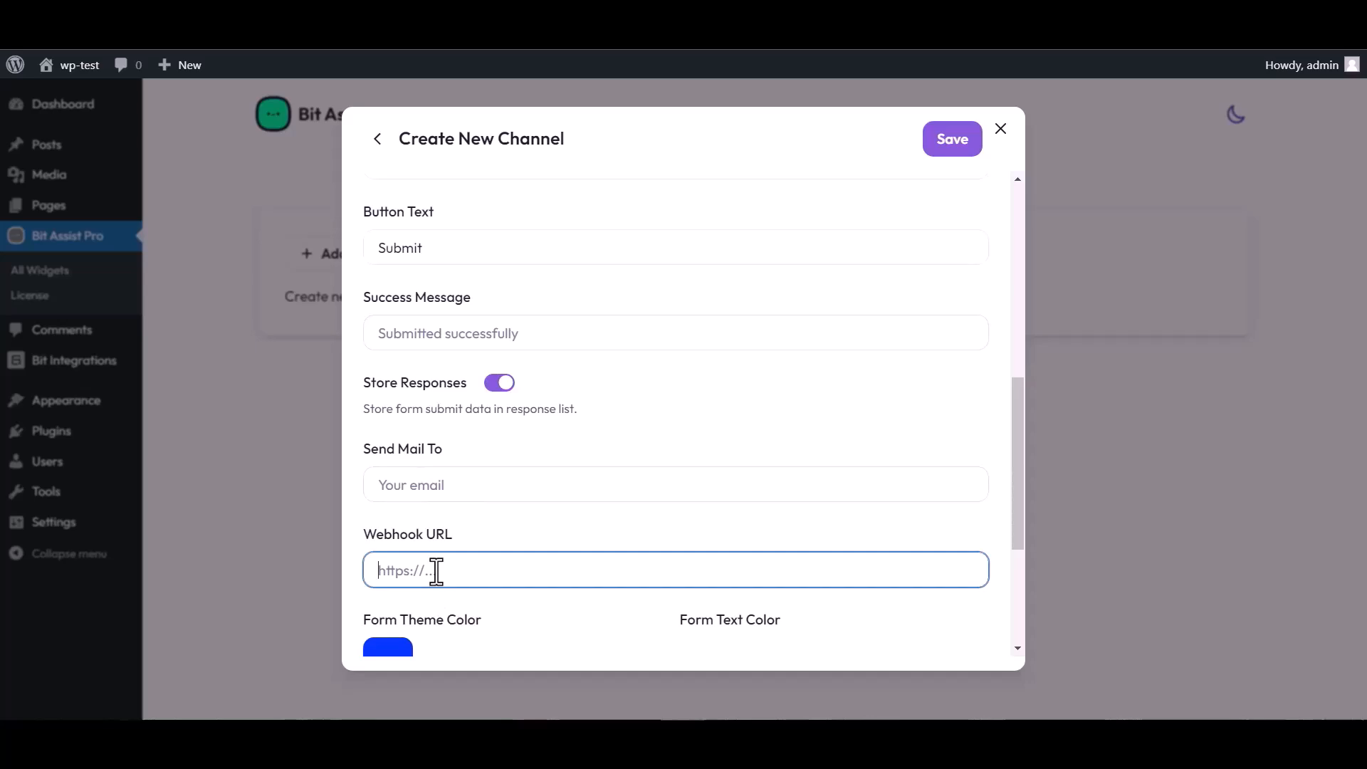
key("ctrl+v")
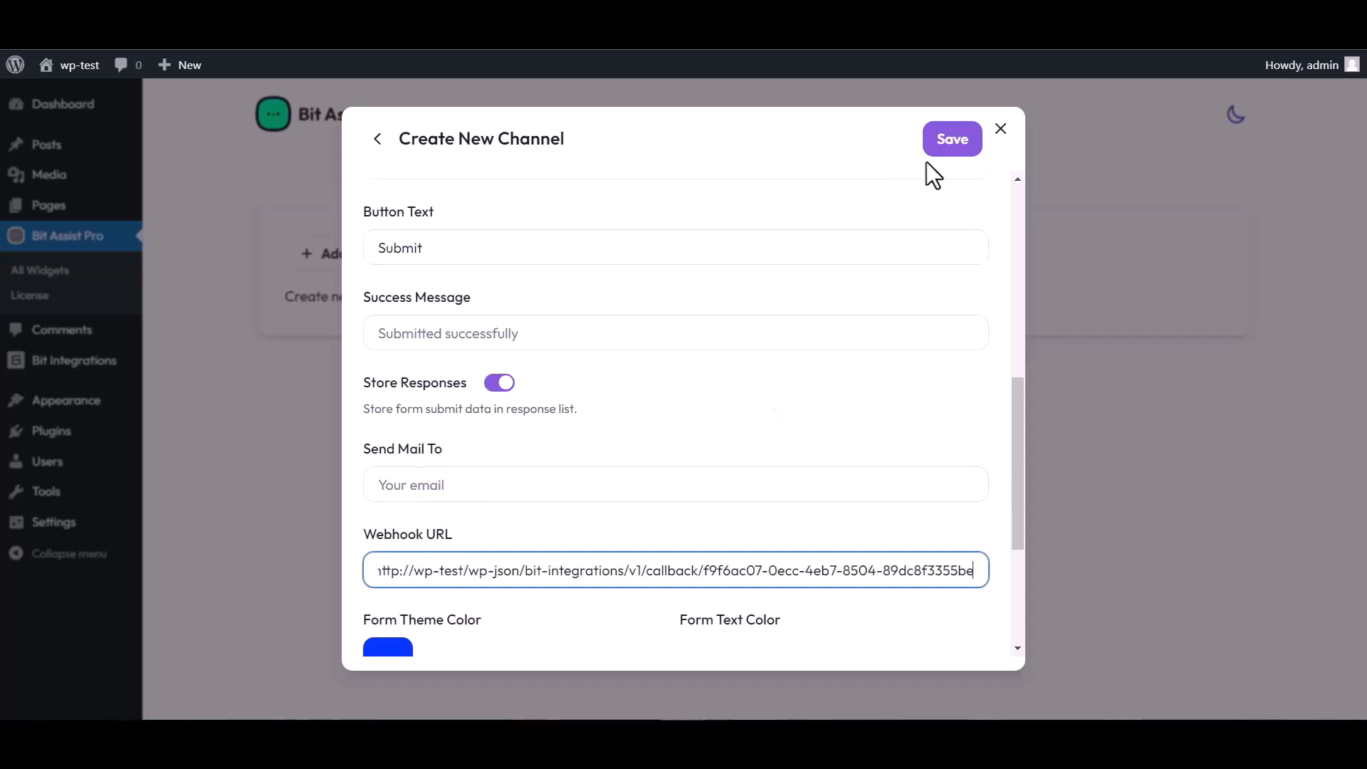
left_click(948, 146)
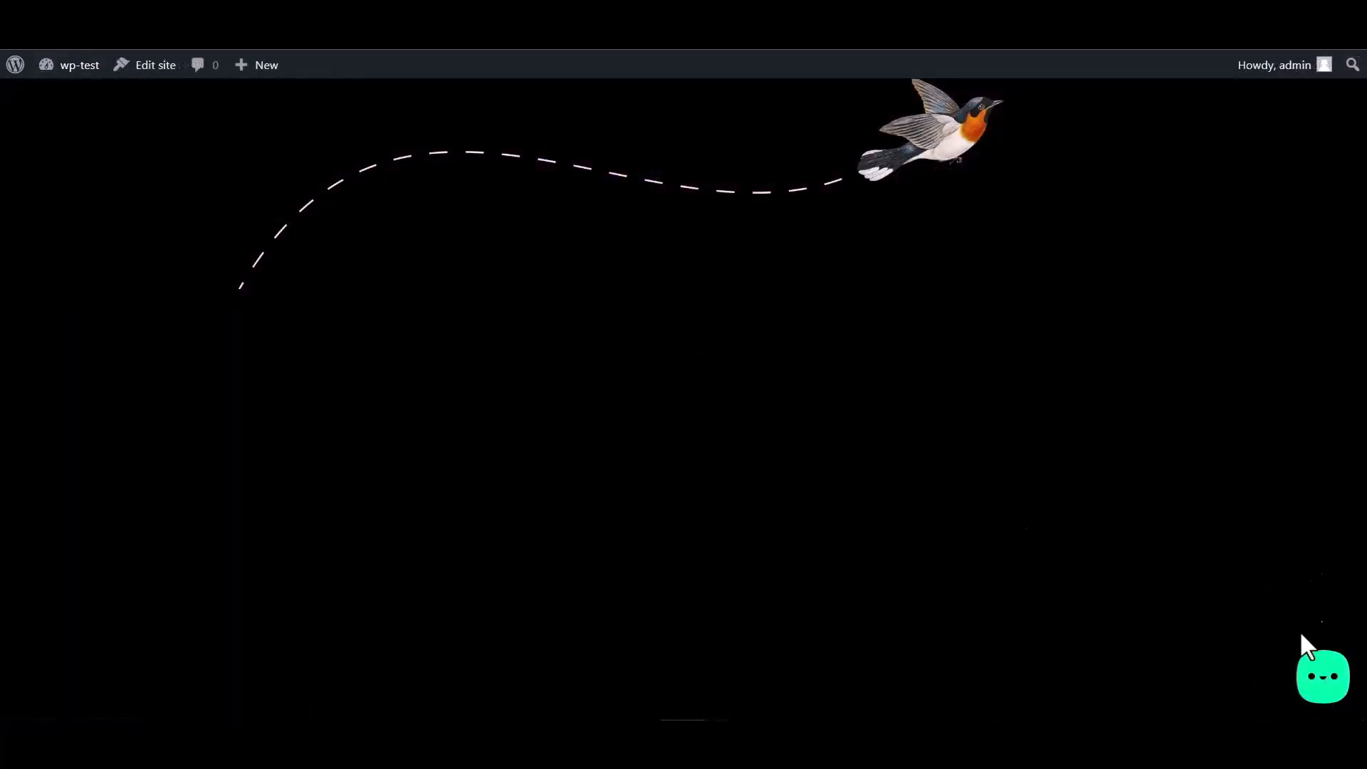
Open the site's chat widget, choose the Bit Integrations form, and fill in the name.
left_click(1319, 688)
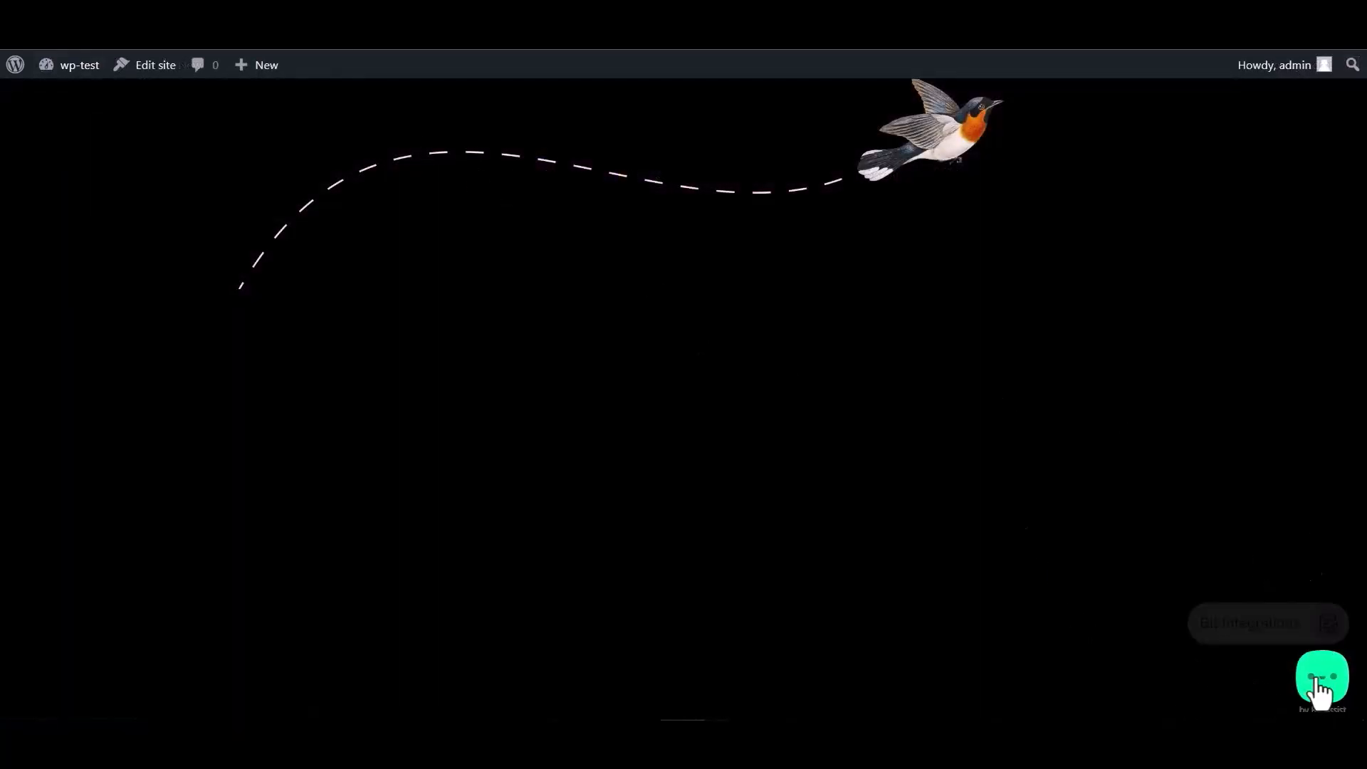
left_click(1242, 627)
left_click(1146, 456)
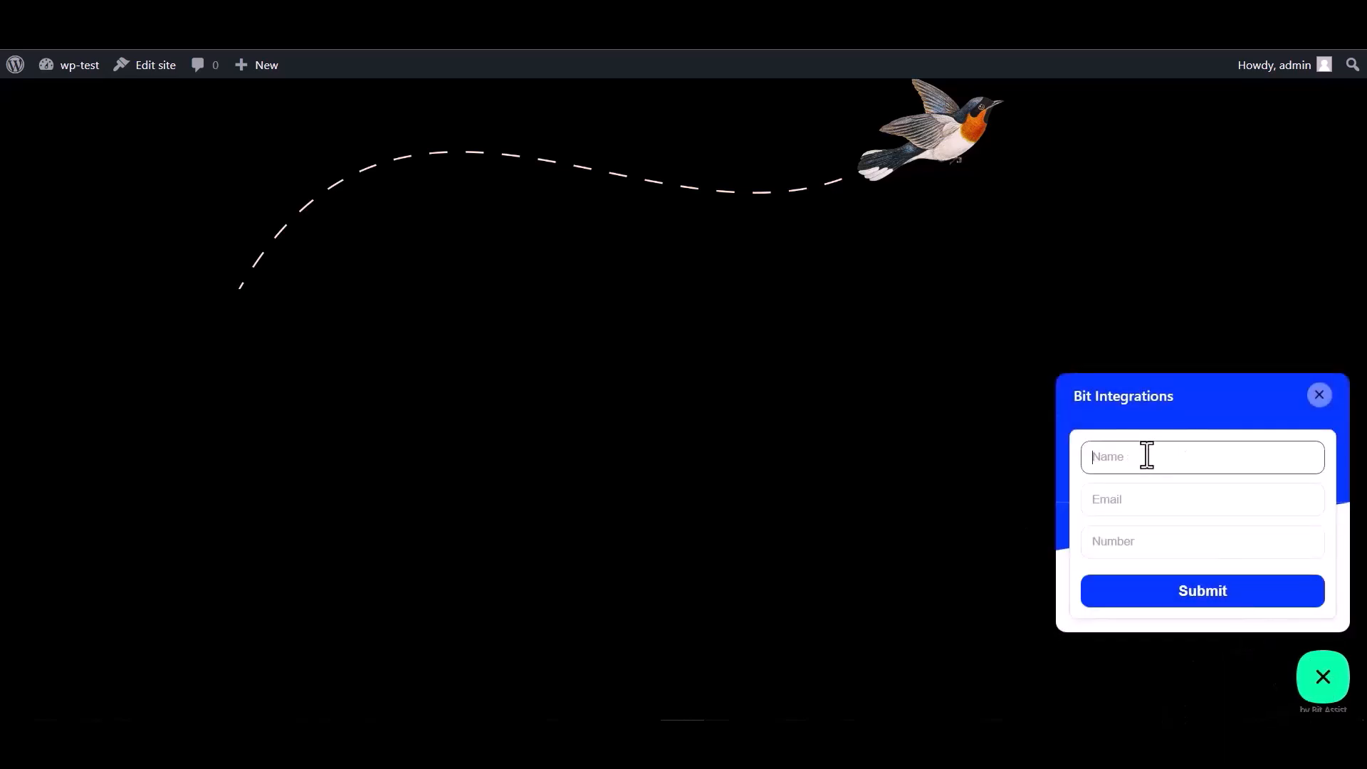
left_click(1138, 547)
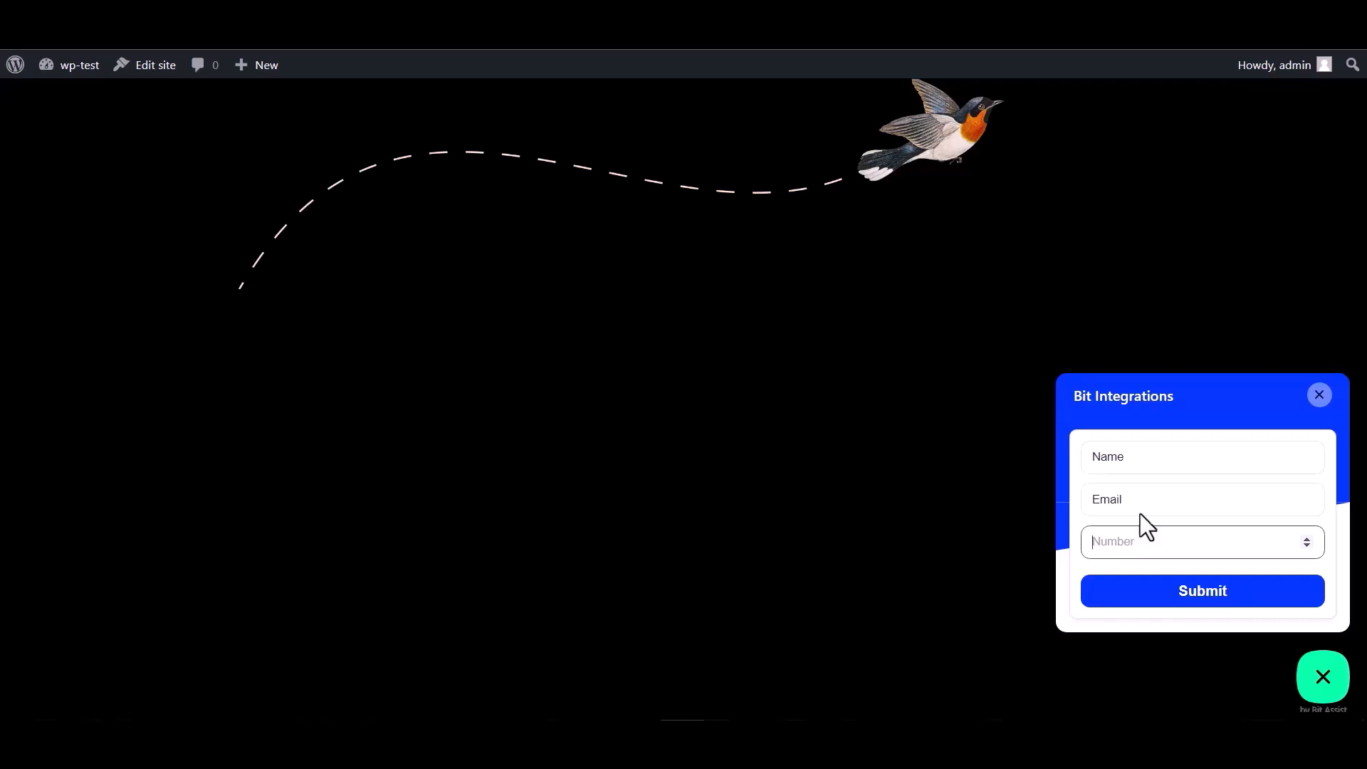
double_click(1128, 457)
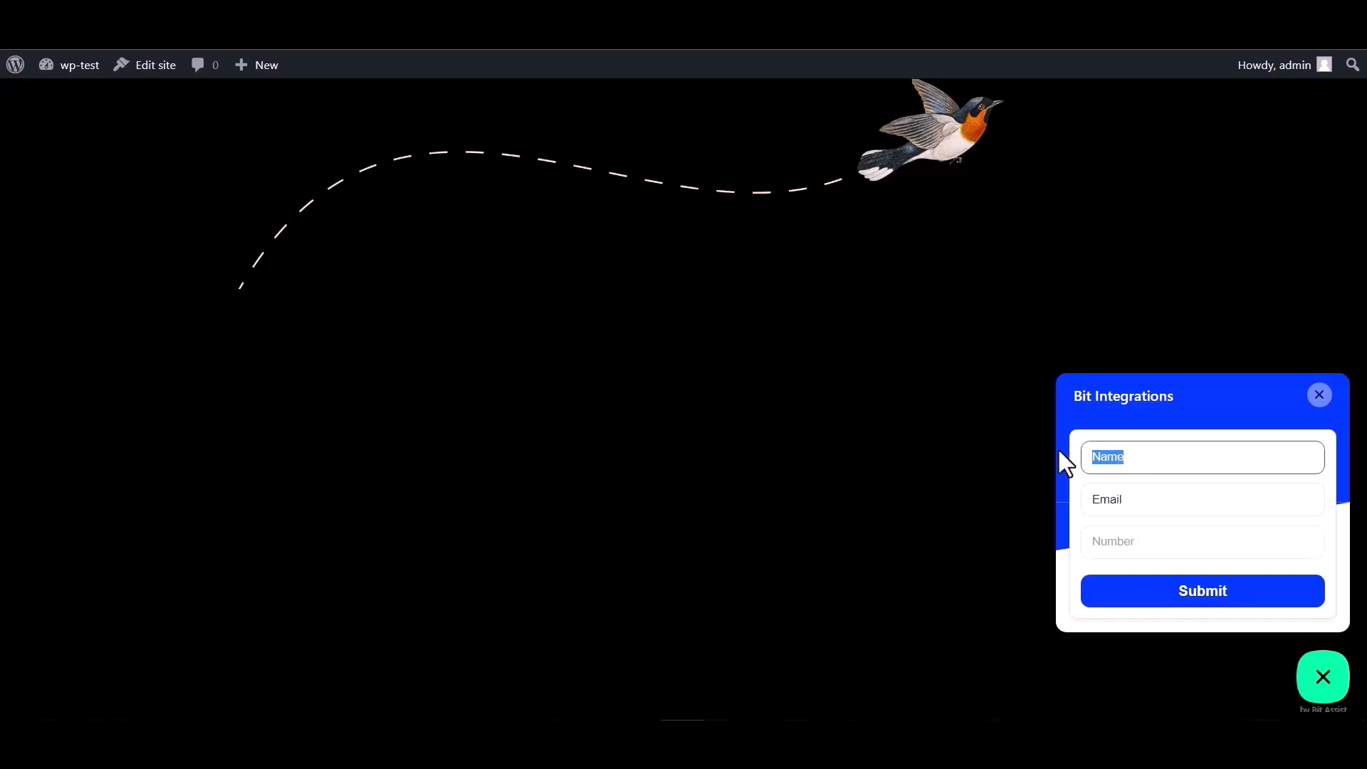
left_click(1137, 496)
left_click_drag(1138, 496, 1036, 496)
left_click(1133, 503)
left_click(1143, 498)
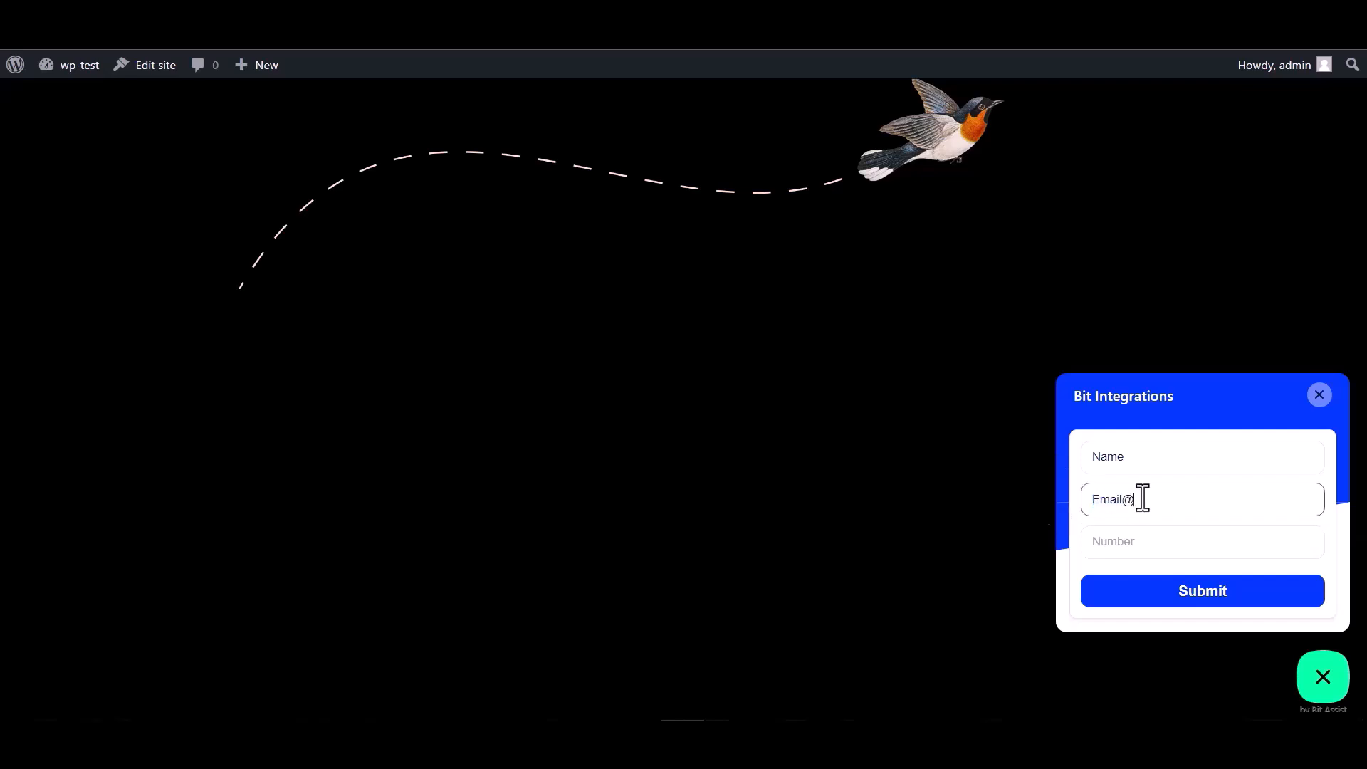
type("@gmail.com")
left_click(1112, 541)
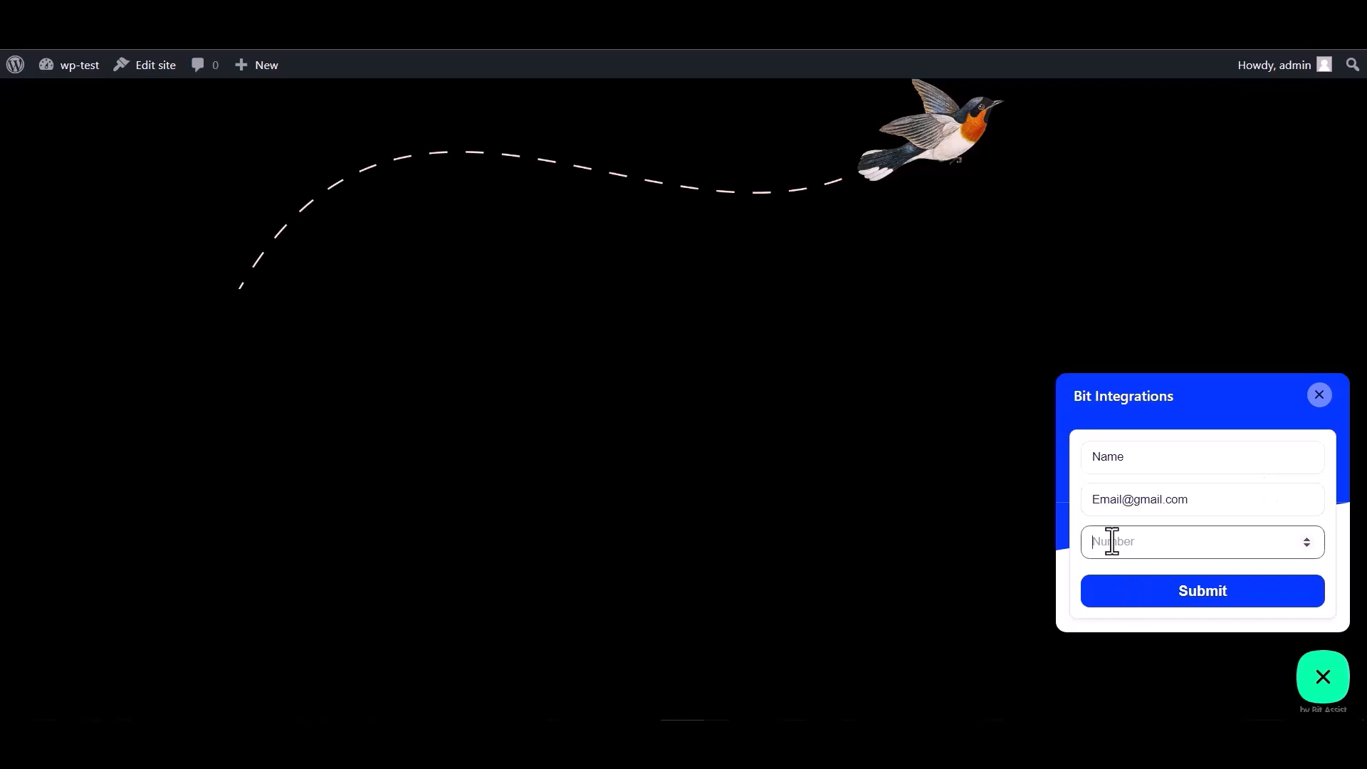
type("000000")
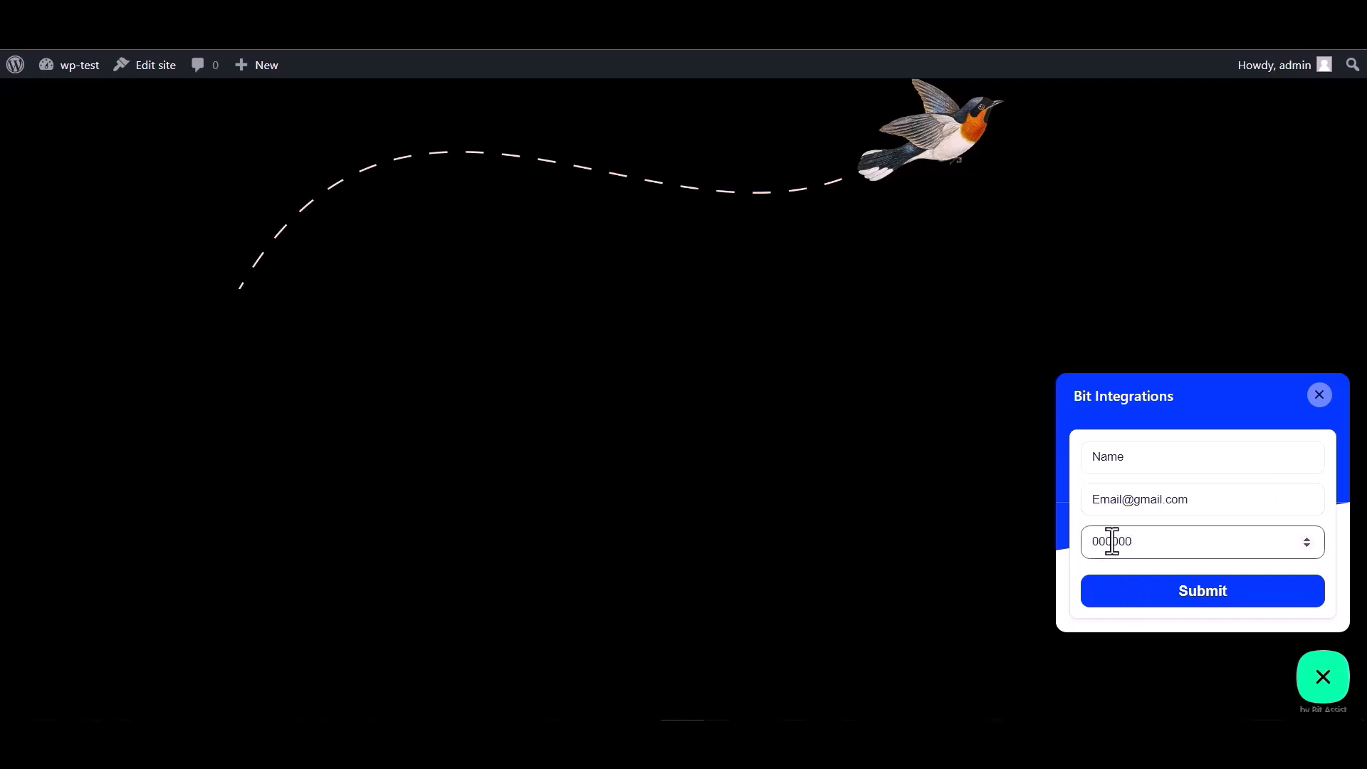
left_click(1199, 600)
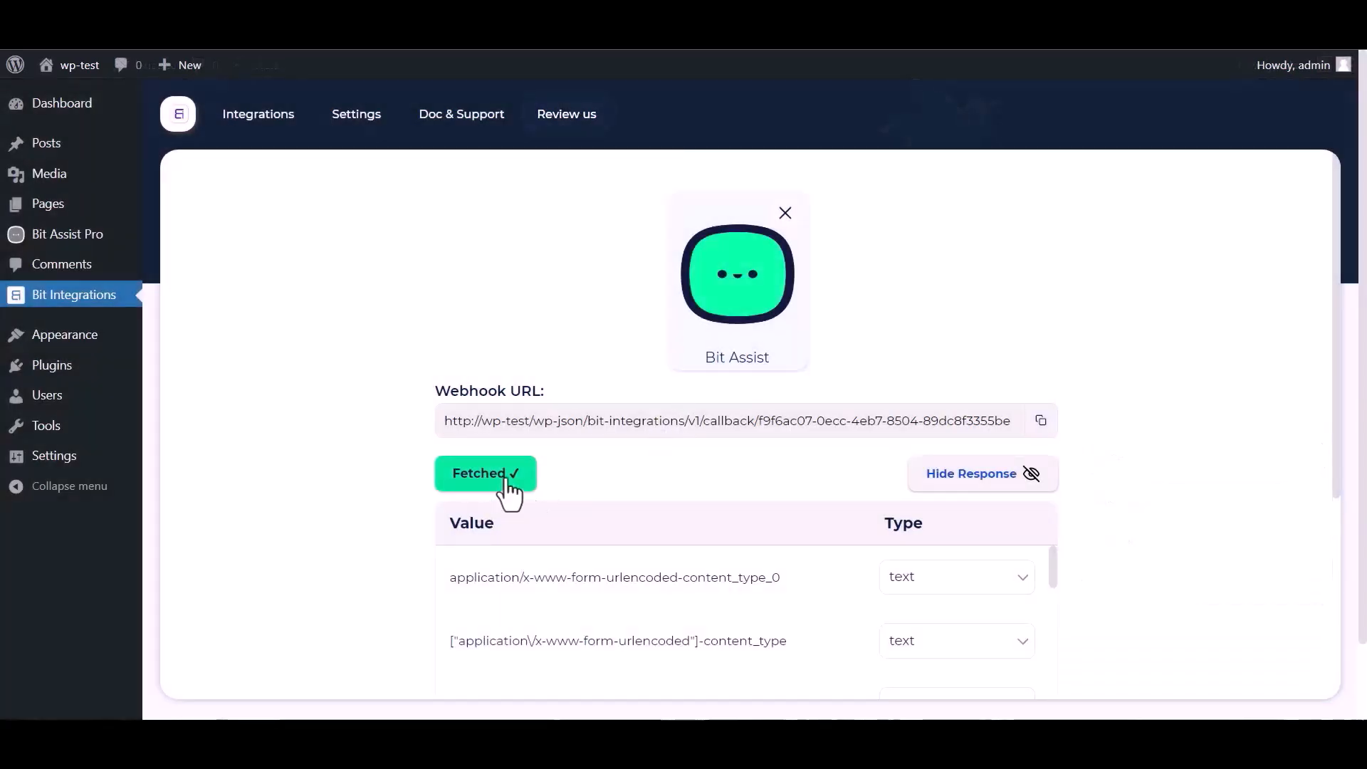
Continue past the captured fields, search actions for 'kiri', and select Kirim Email.
scroll(755, 456, "down", 1)
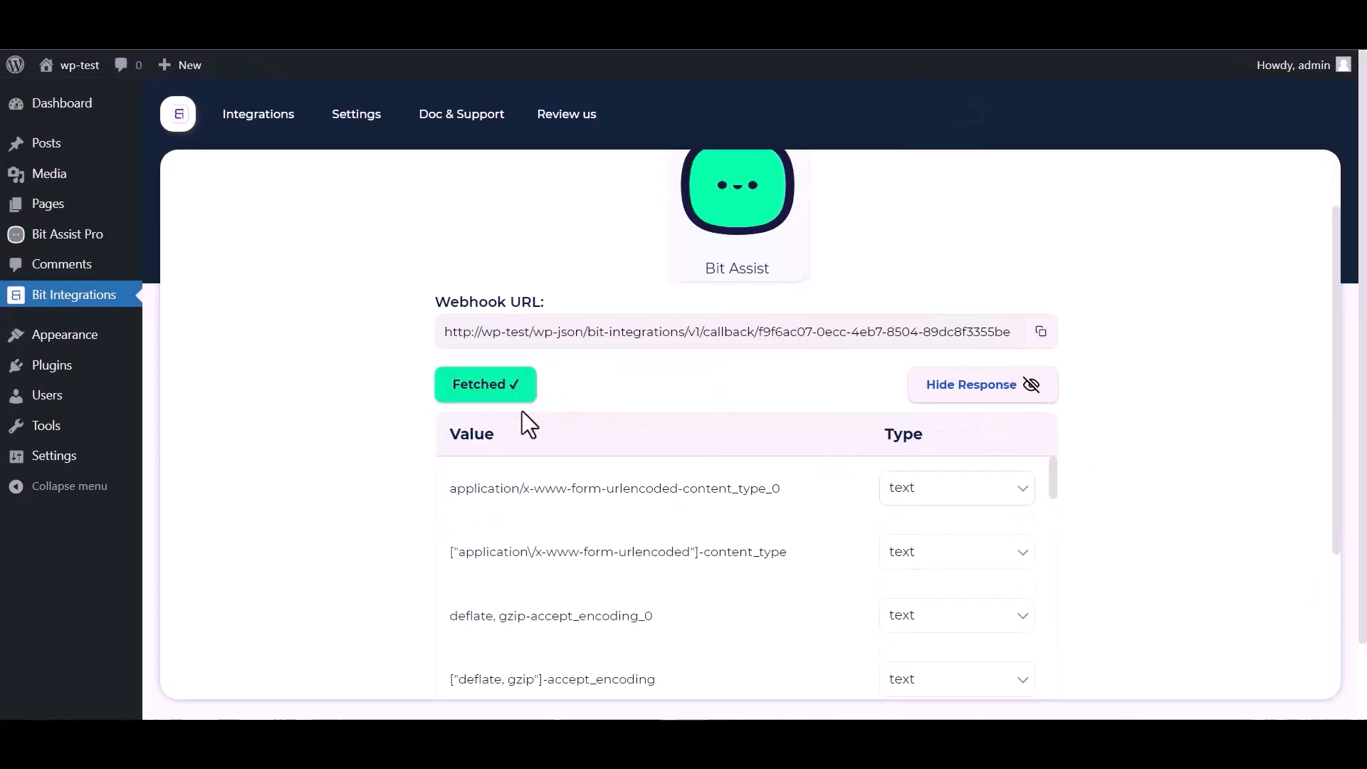
scroll(640, 539, "down", 10)
scroll(366, 554, "down", 4)
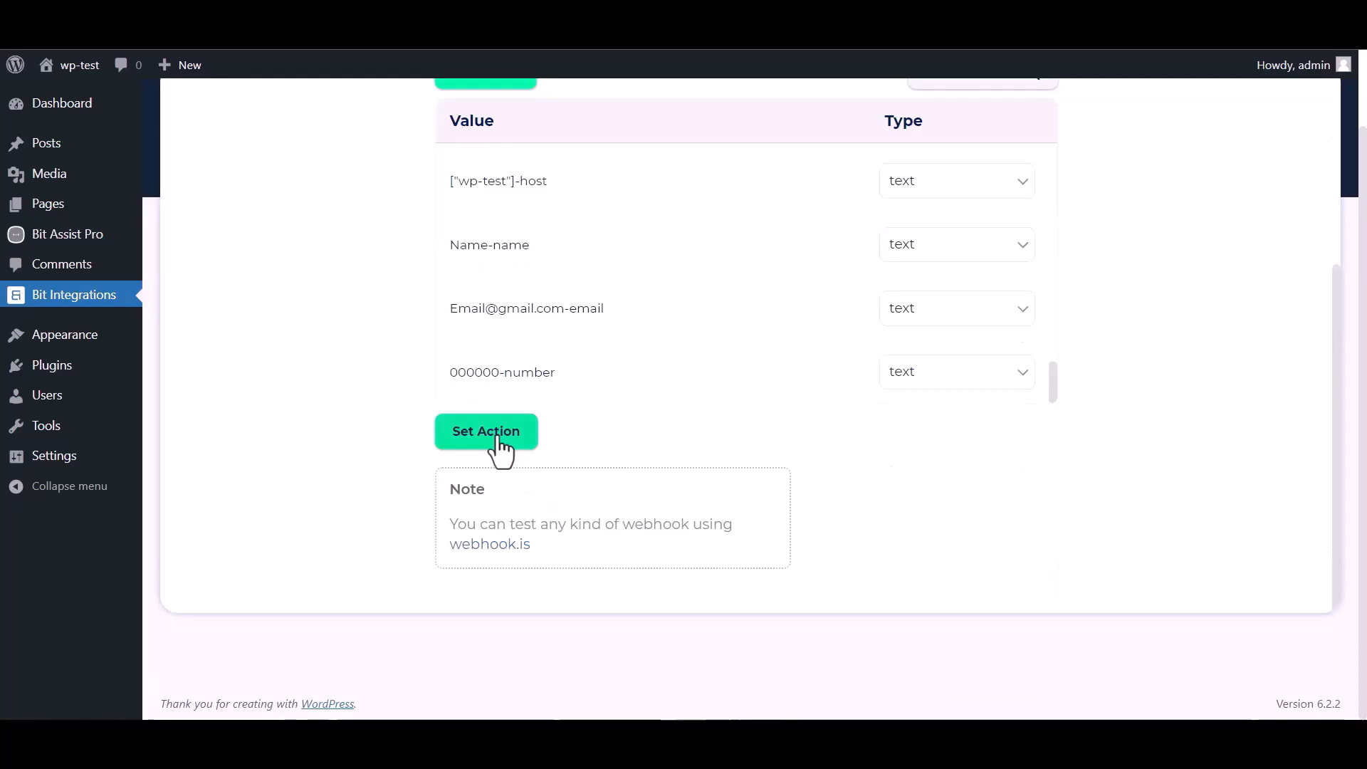
left_click(491, 432)
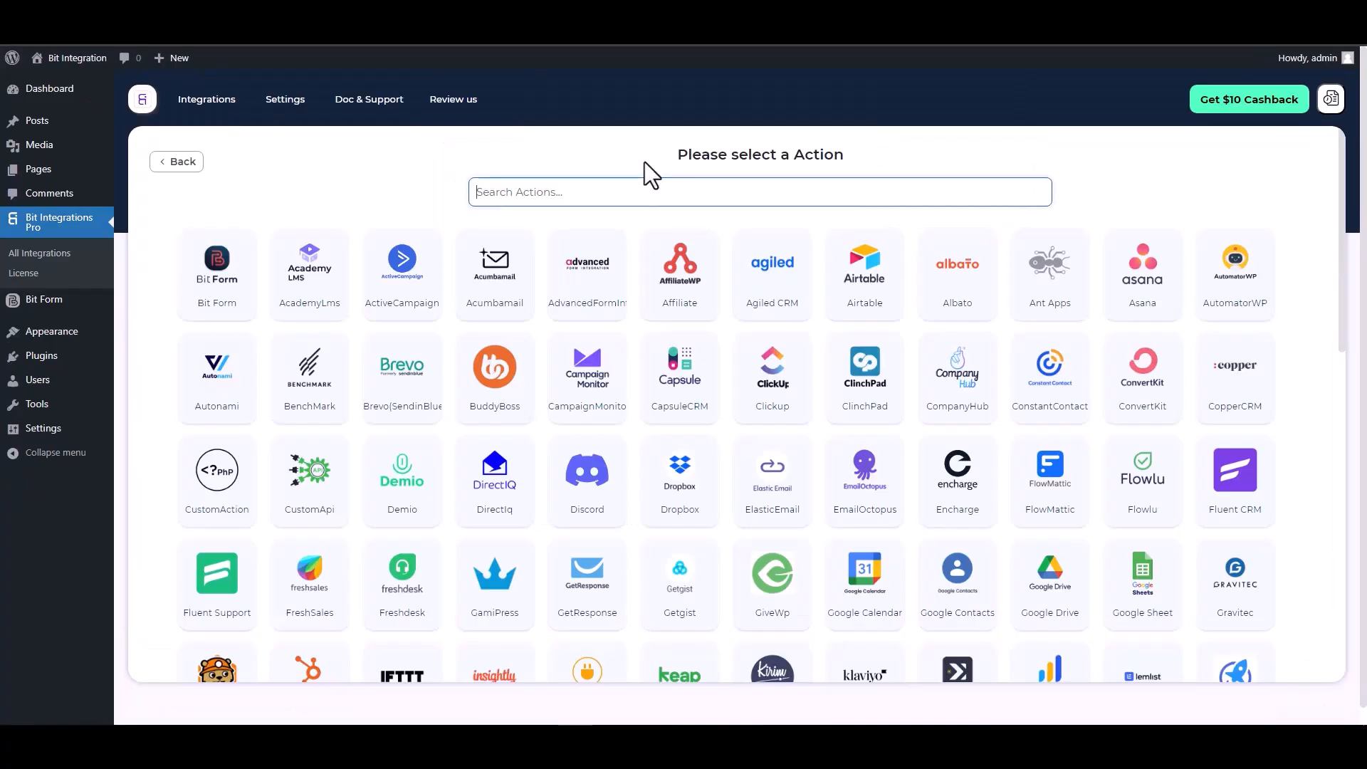
type("kiri")
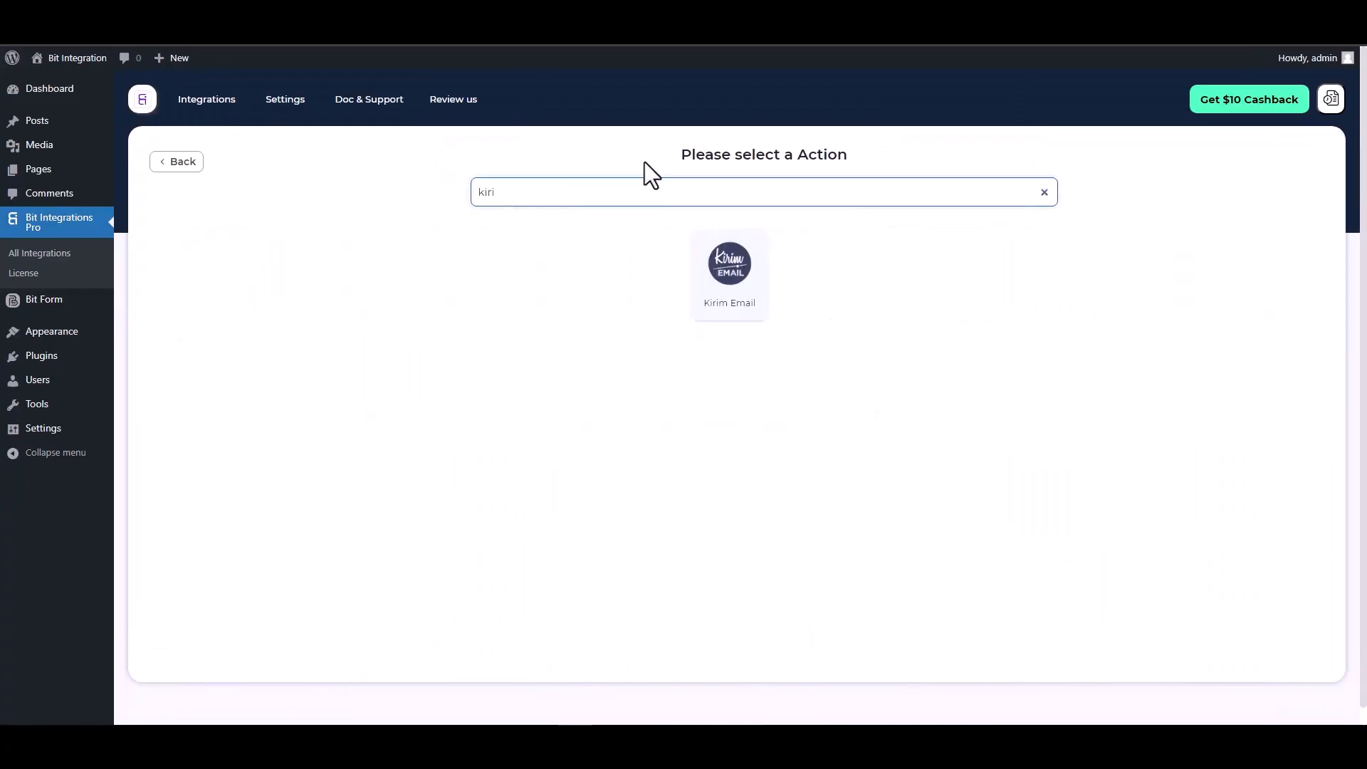
left_click(720, 284)
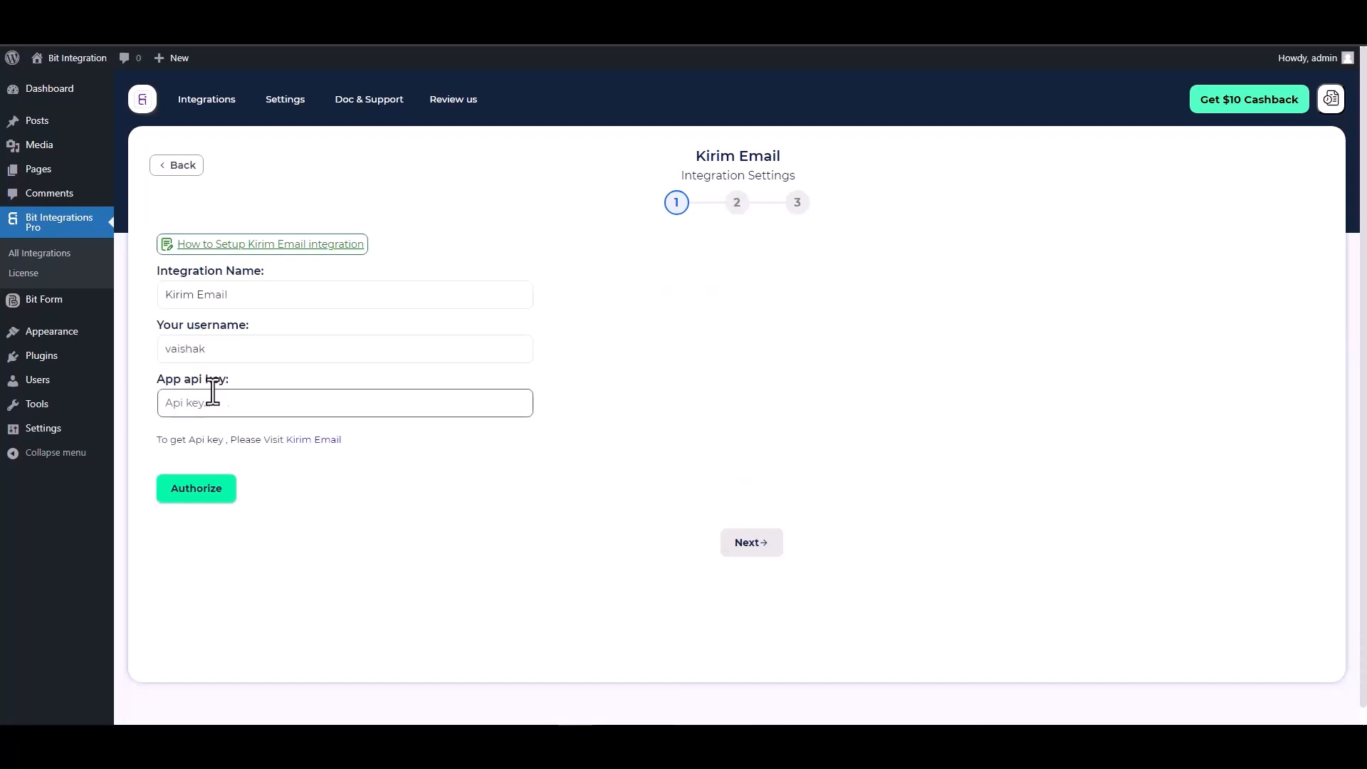
Reveal and copy the REST API token from Kirim Email's Account Settings > API Token.
left_click(217, 9)
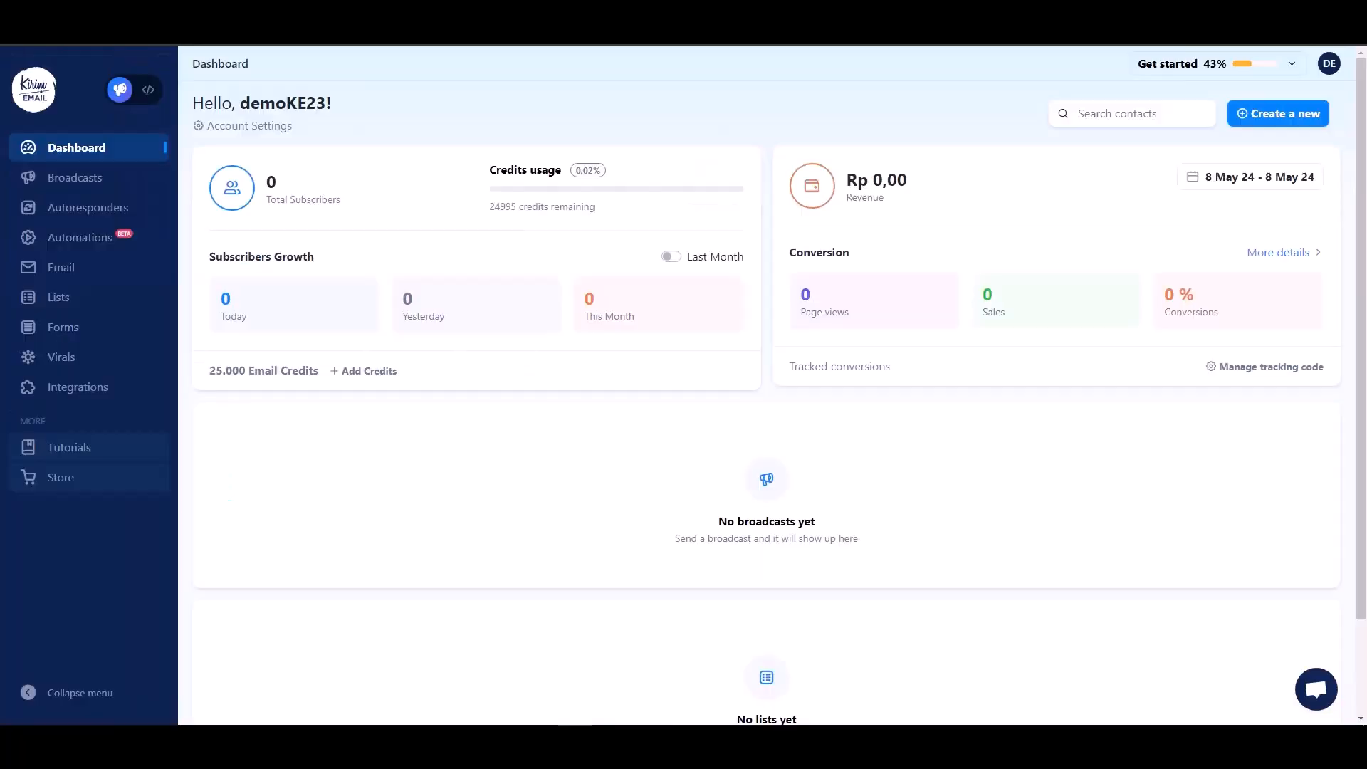
left_click(1330, 70)
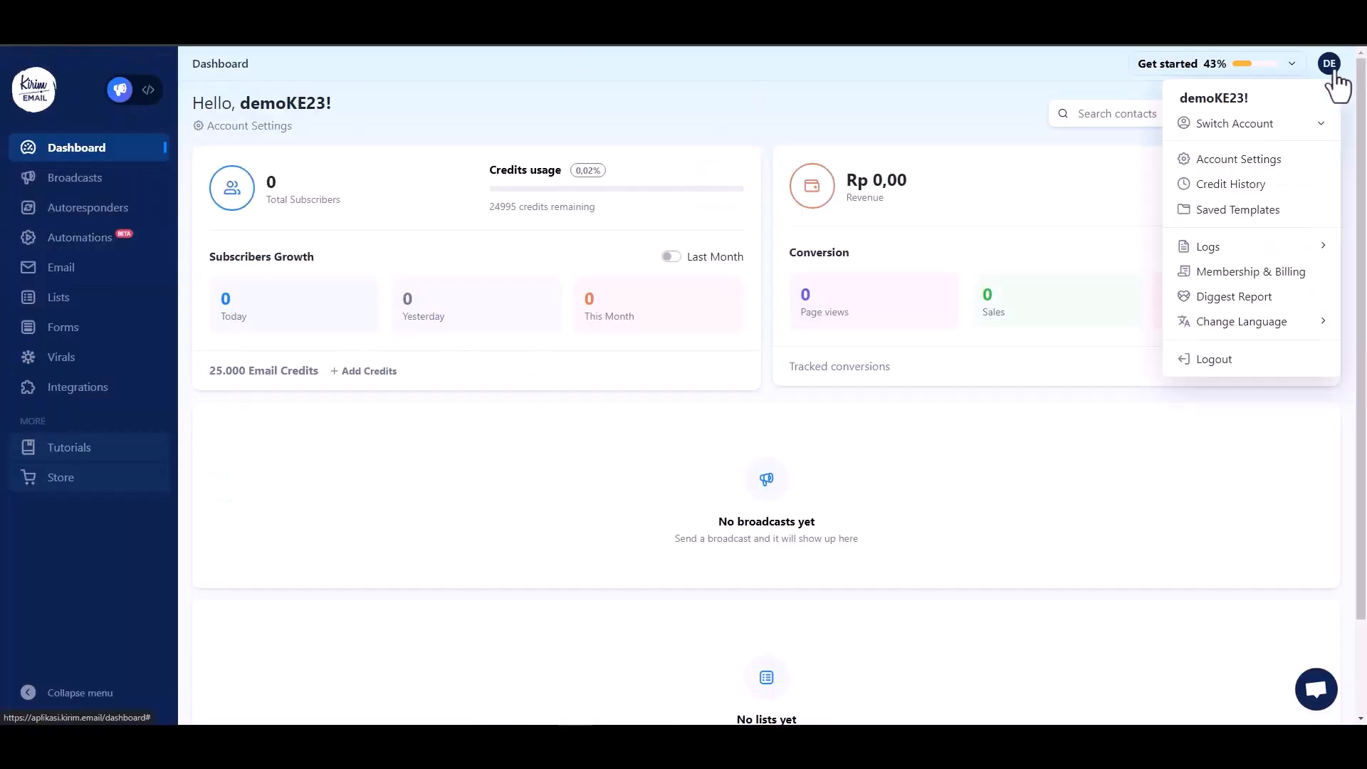
left_click(1233, 166)
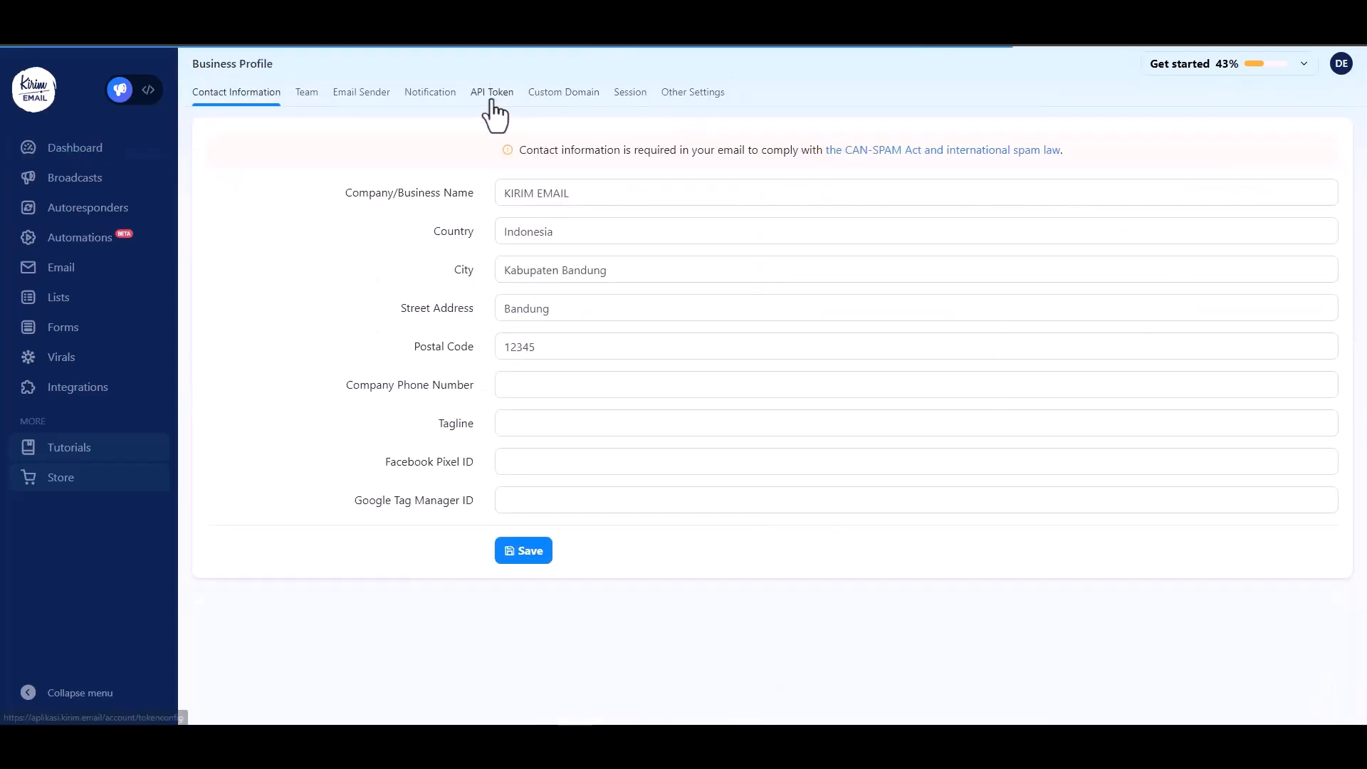
left_click(527, 96)
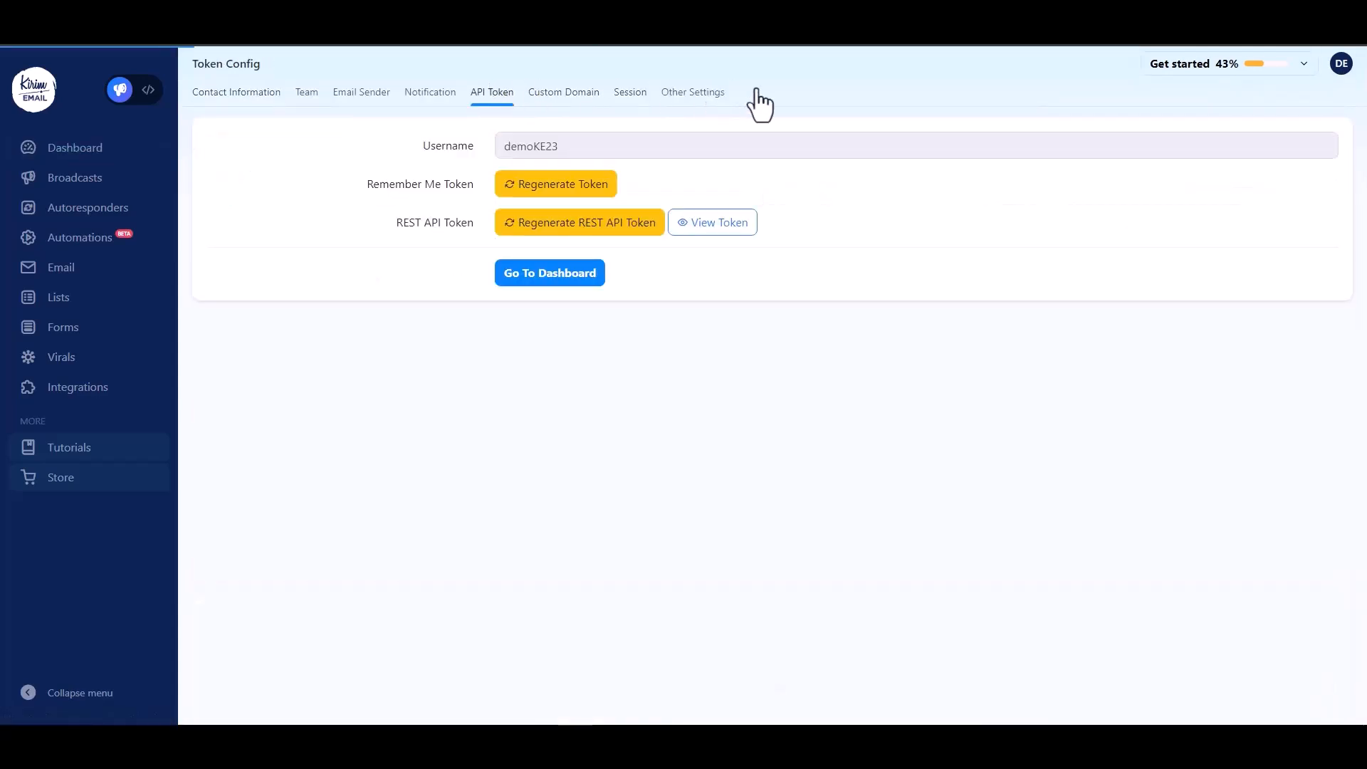
left_click(710, 227)
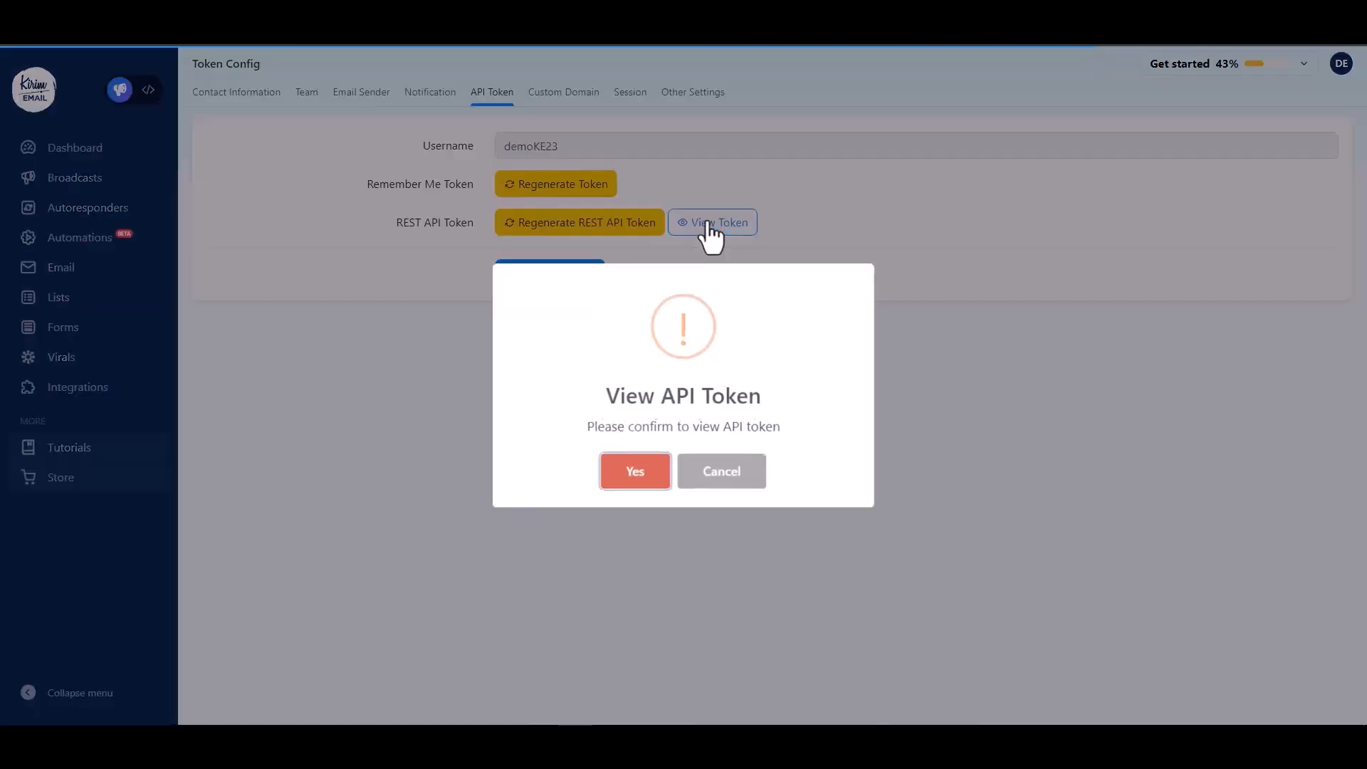
left_click(627, 470)
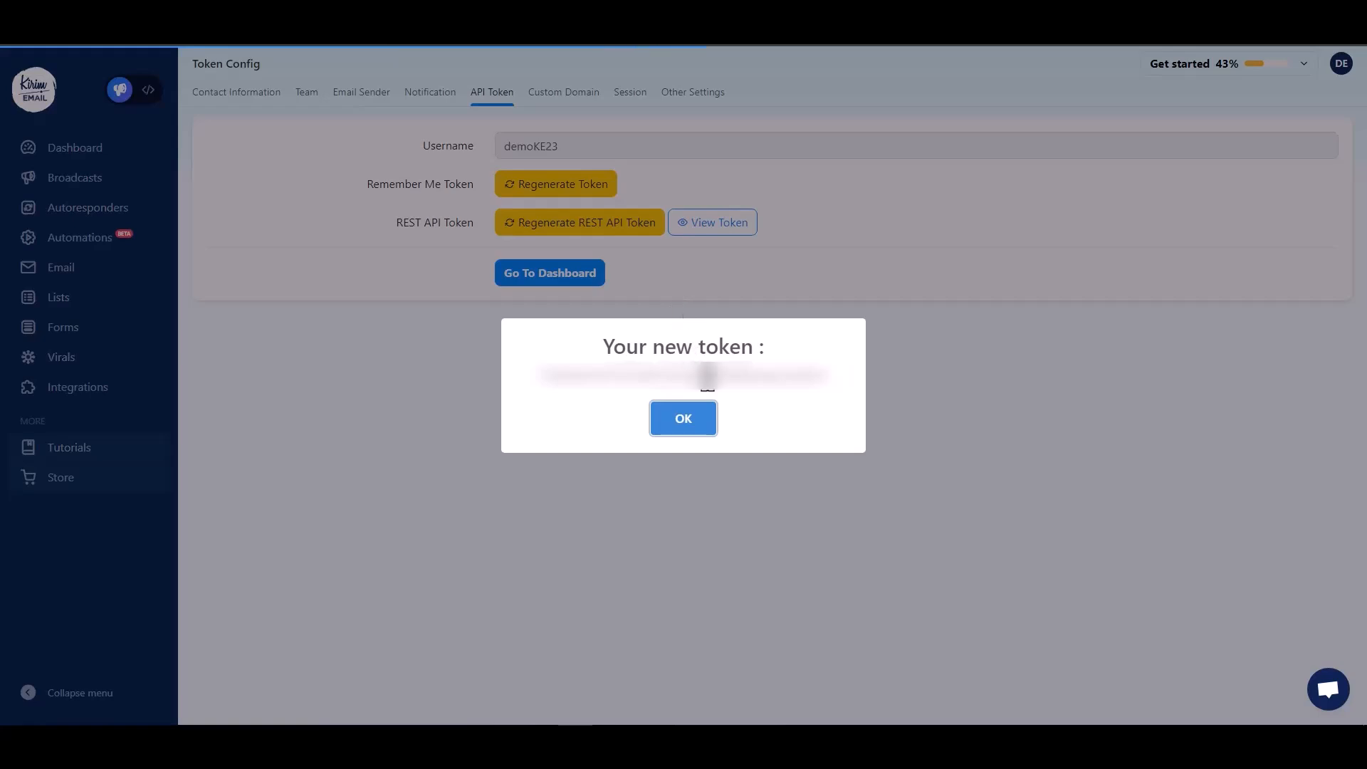
double_click(773, 376)
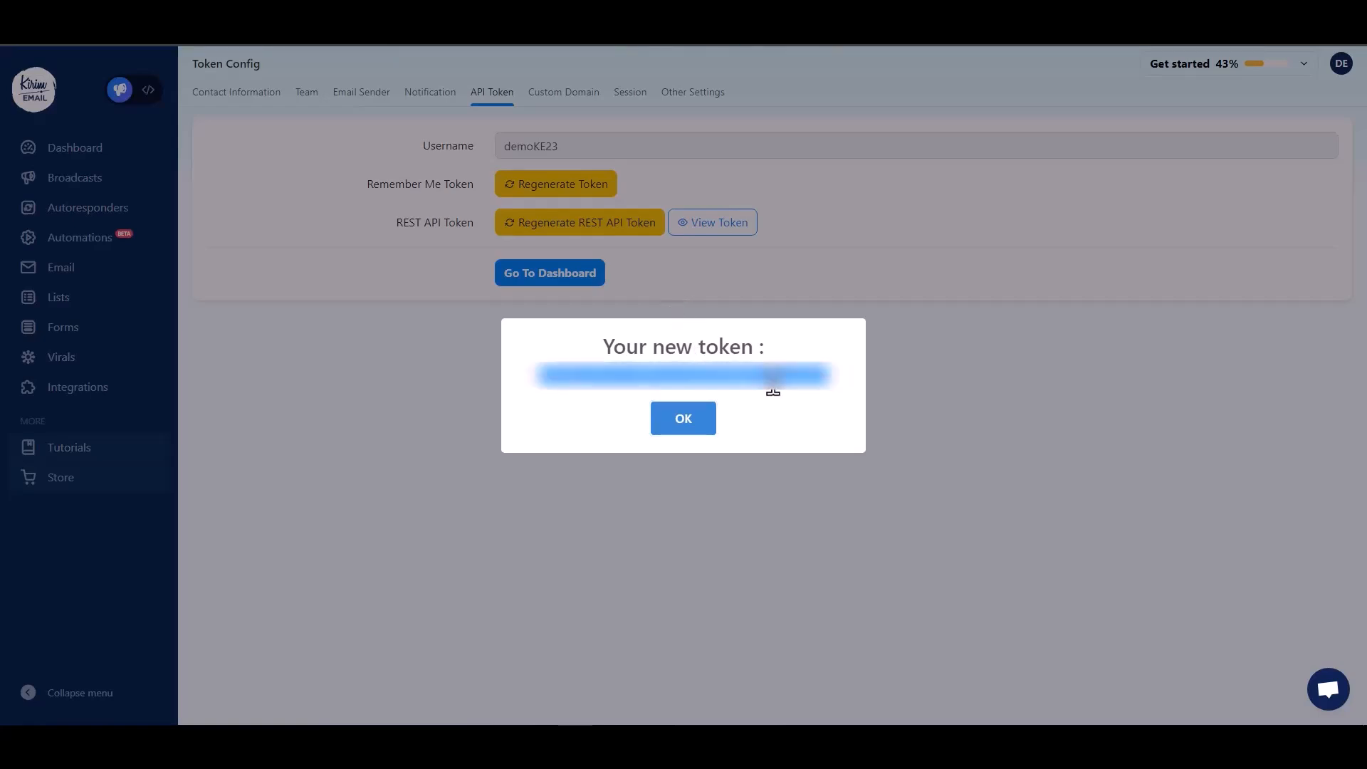
left_click(673, 420)
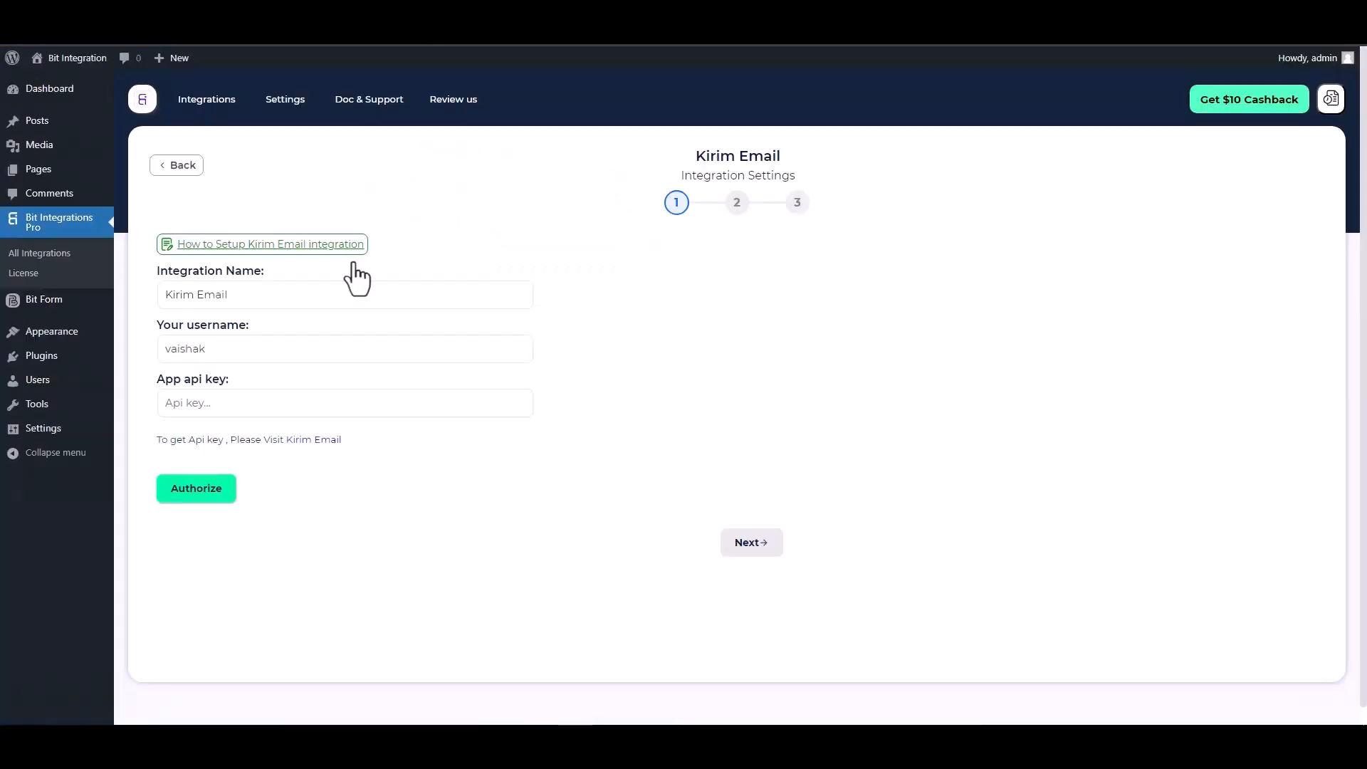
left_click(250, 397)
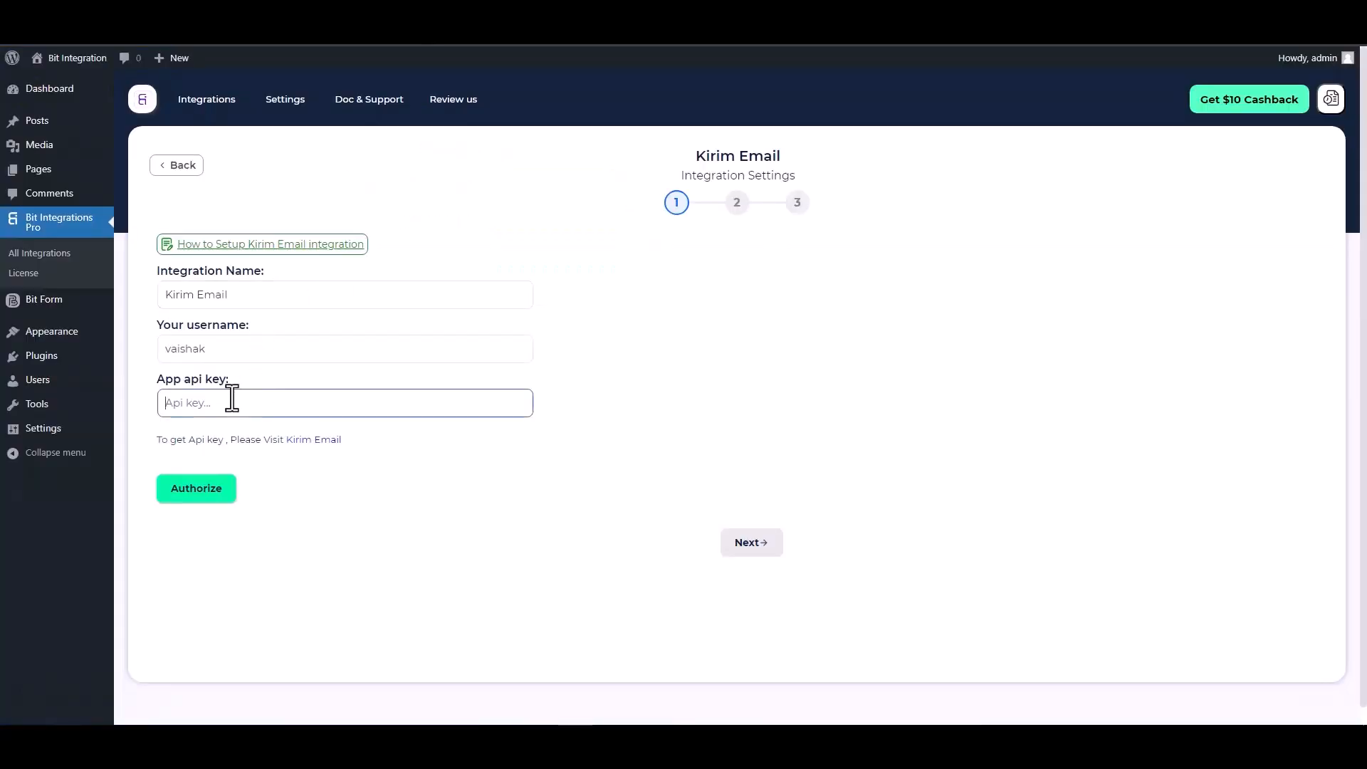
Paste the API token and Kirim Email username, authorize the account, and continue to mapping.
key("ctrl+v")
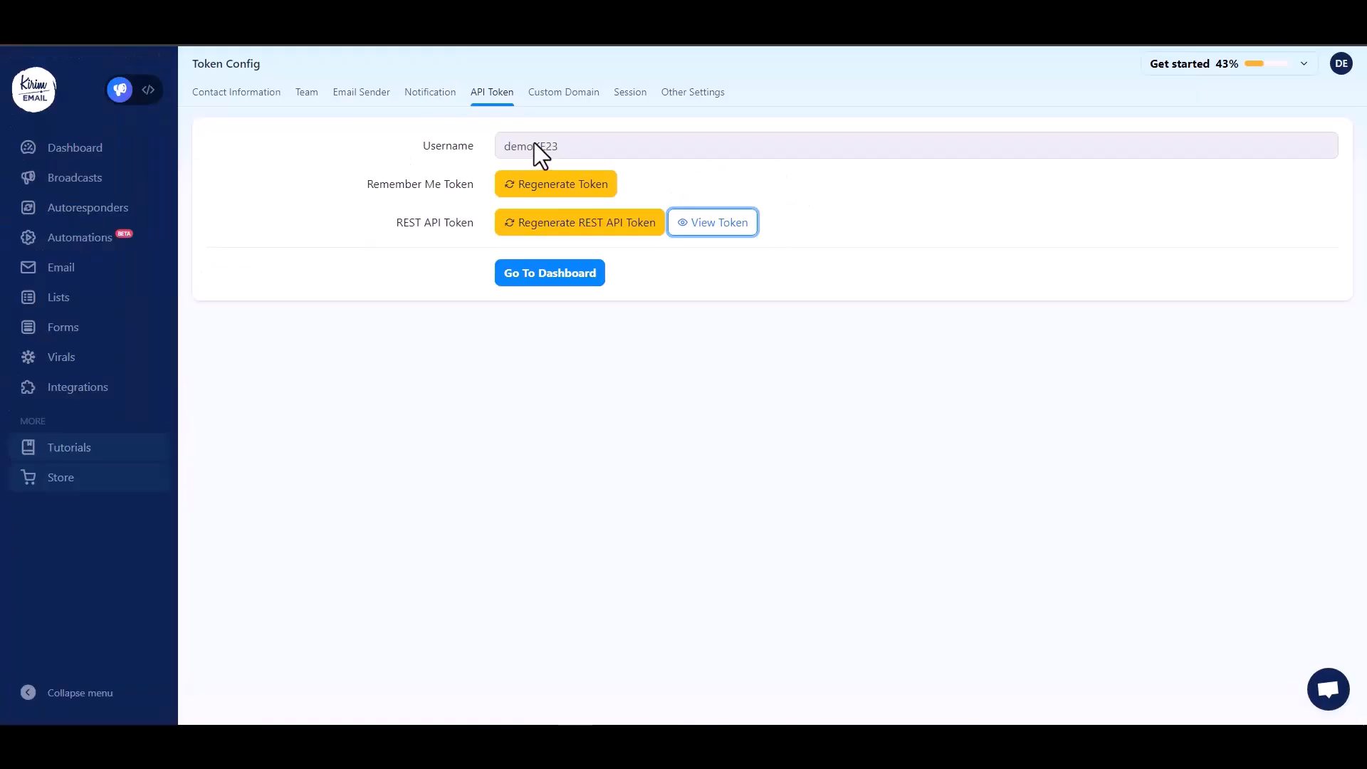
double_click(534, 146)
key("ctrl+c")
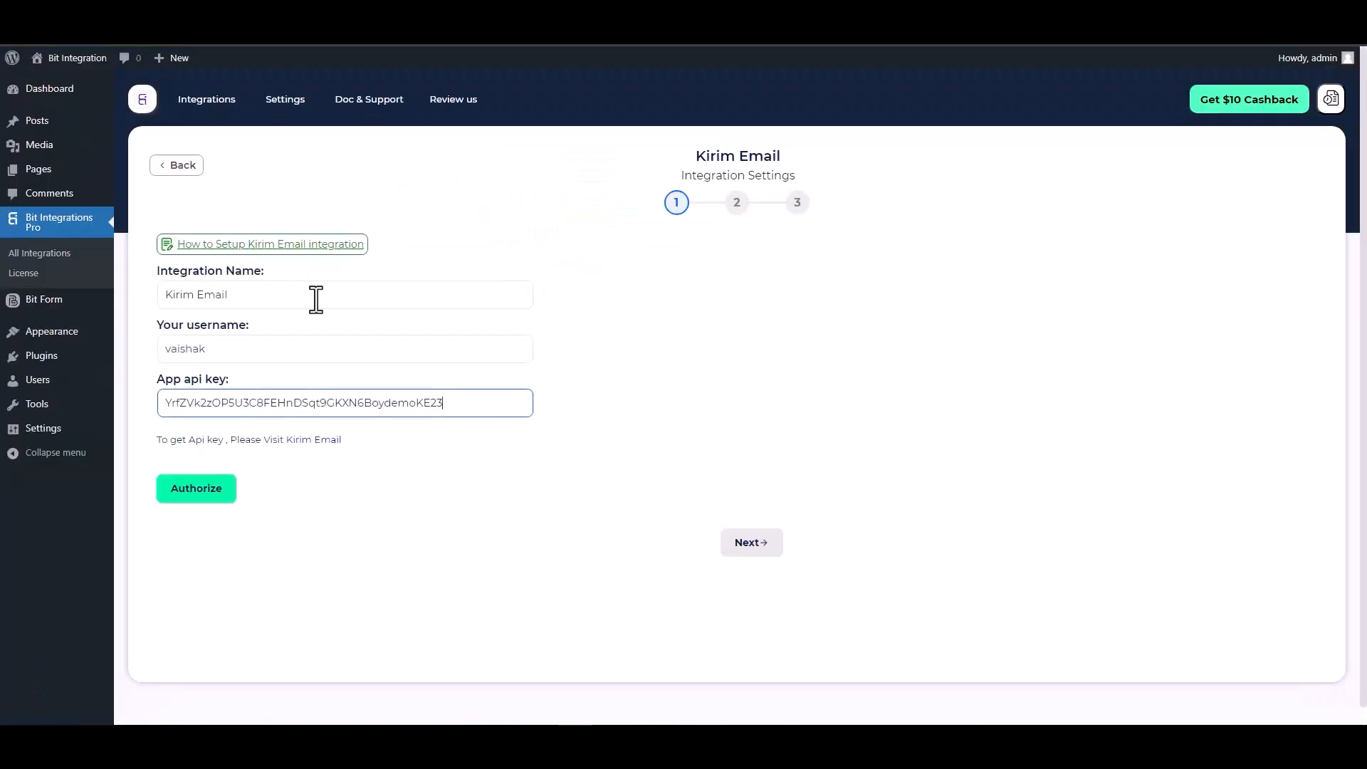
left_click(245, 348)
double_click(240, 348)
key("ctrl+v")
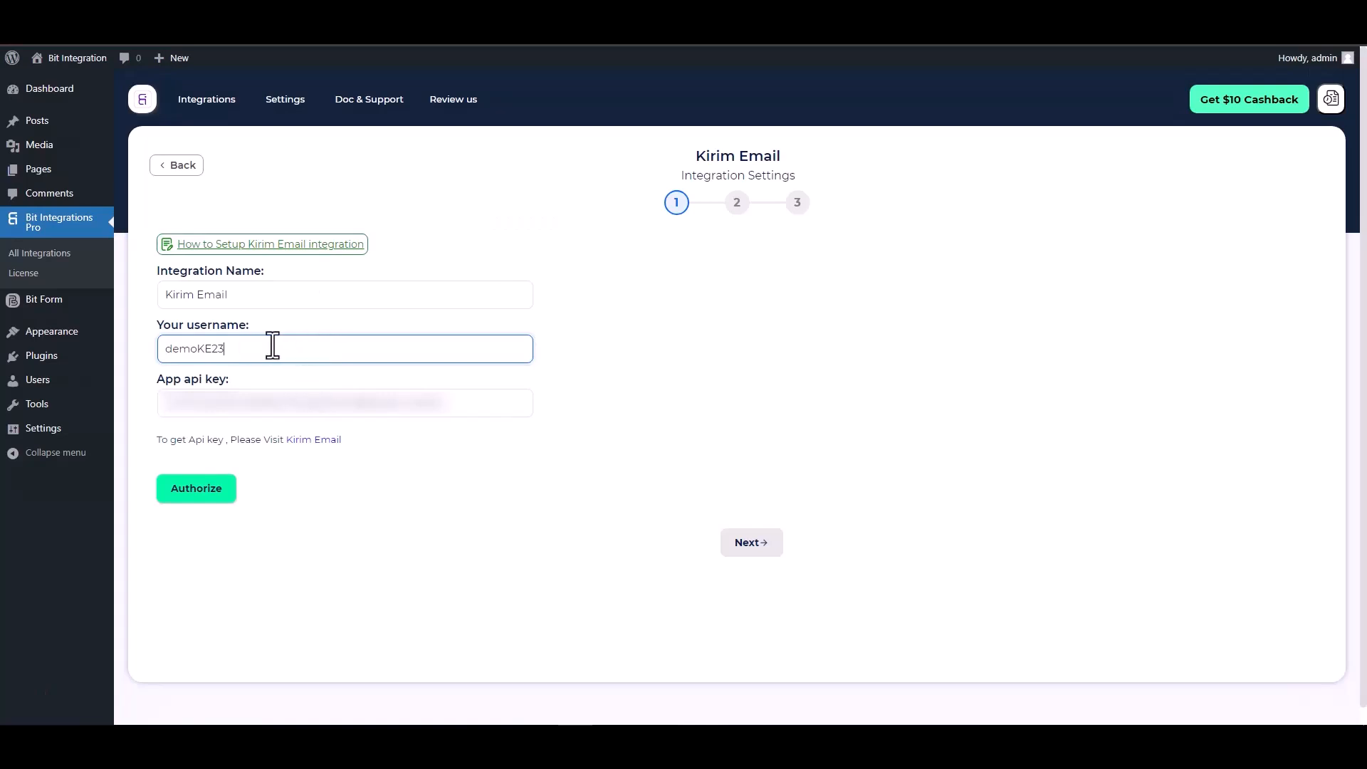
left_click(201, 492)
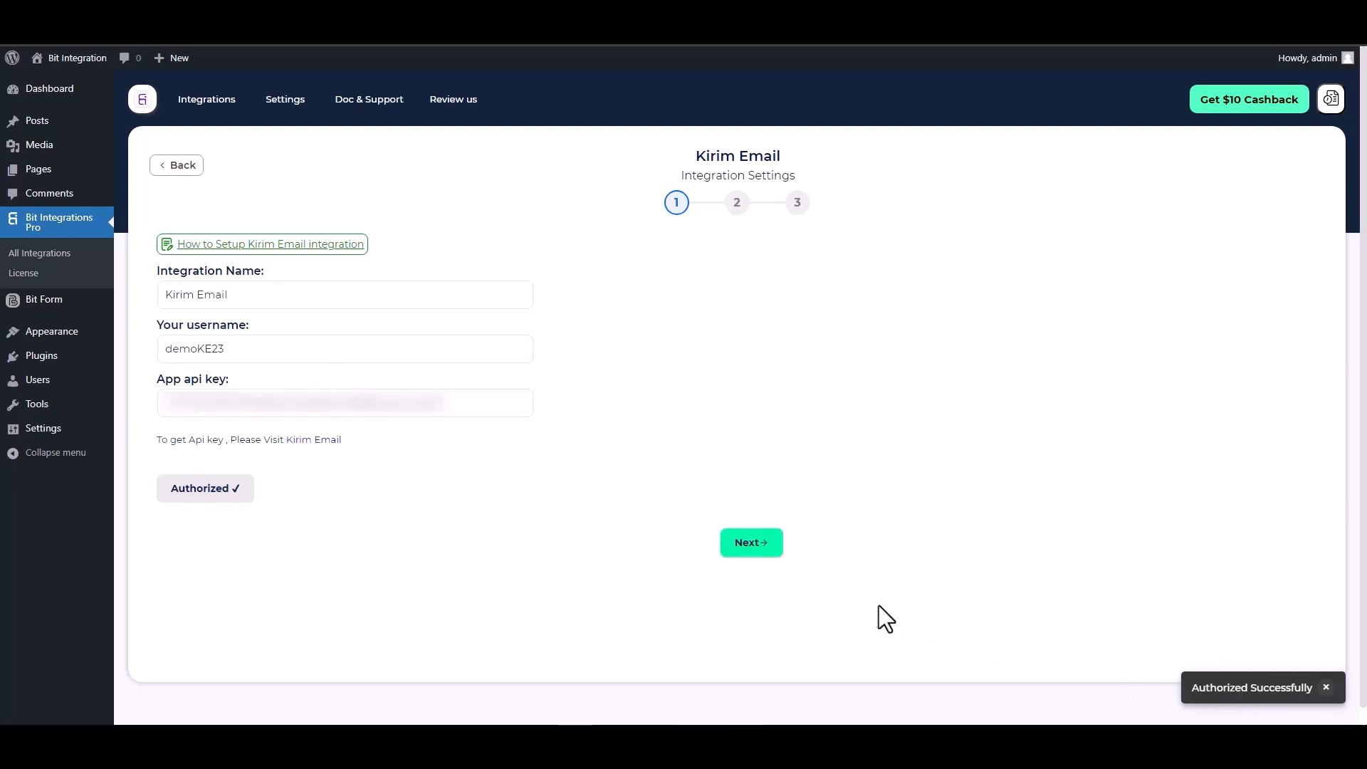
left_click(749, 544)
Set action Add Subscriber, list Bit Integrations, mapping Name to Full Name and Email to Email.
left_click(498, 264)
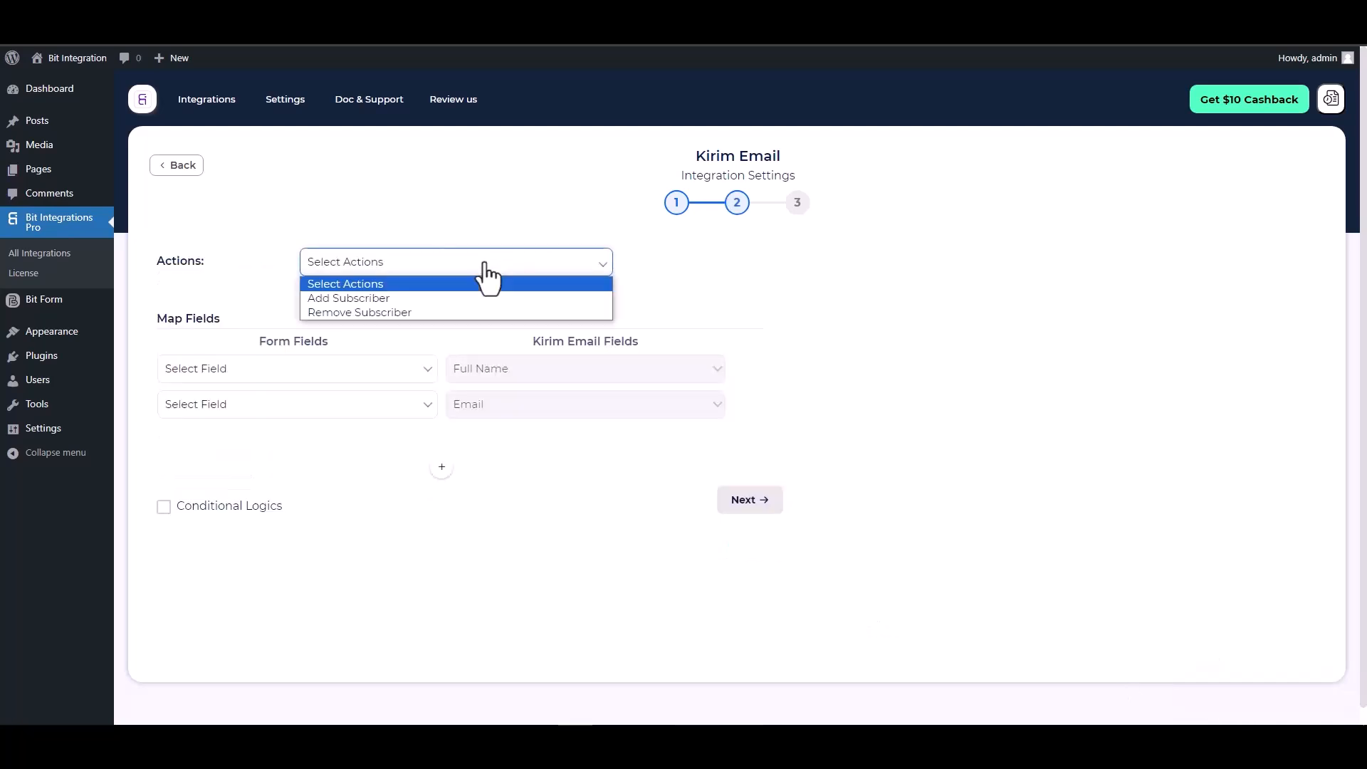
left_click(373, 296)
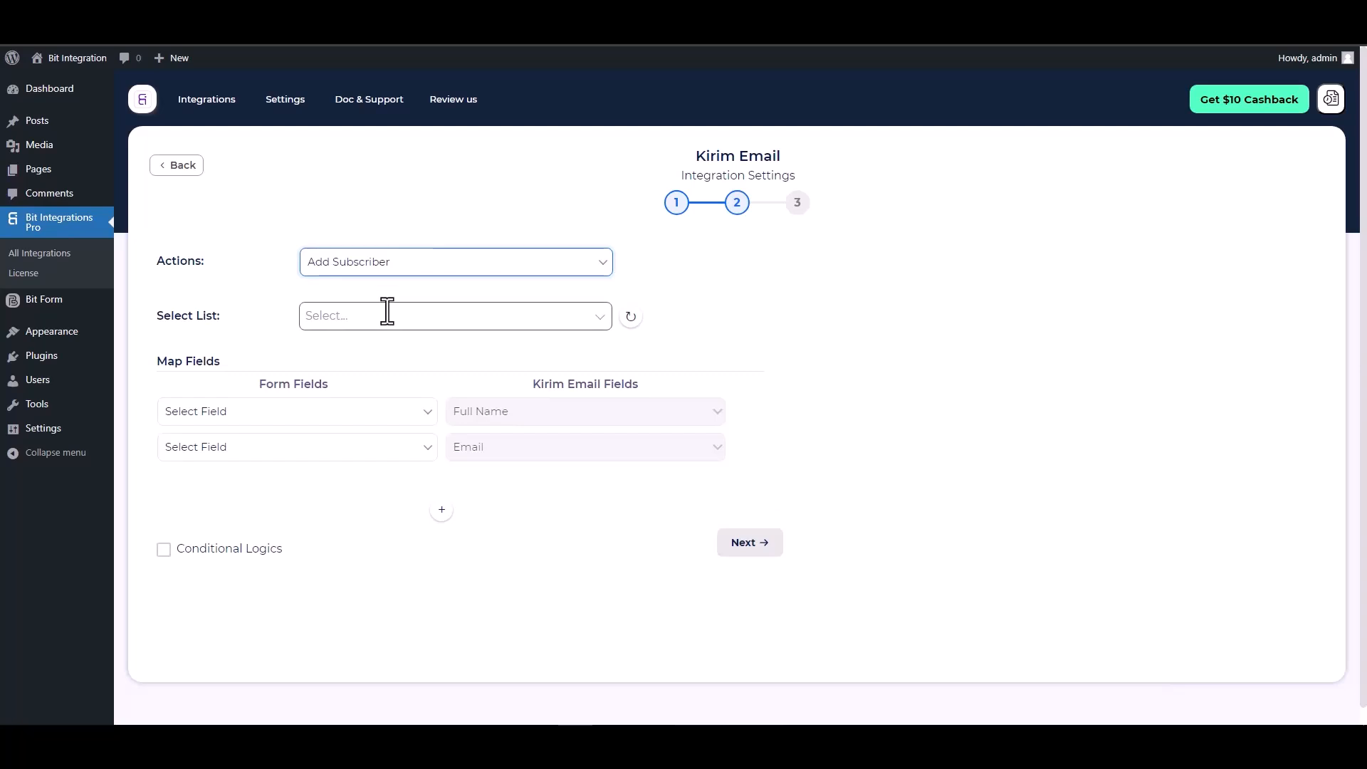
left_click(424, 318)
left_click(386, 363)
left_click(377, 413)
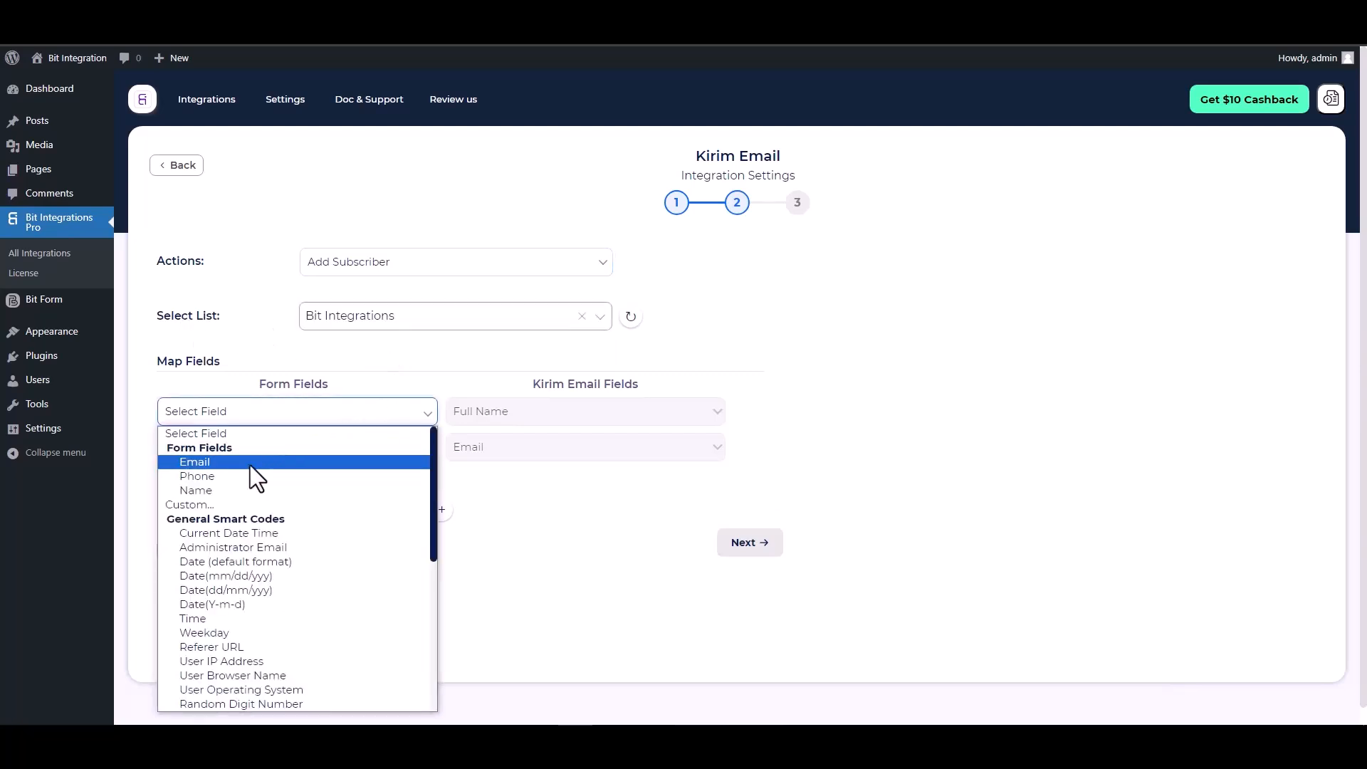
left_click(210, 490)
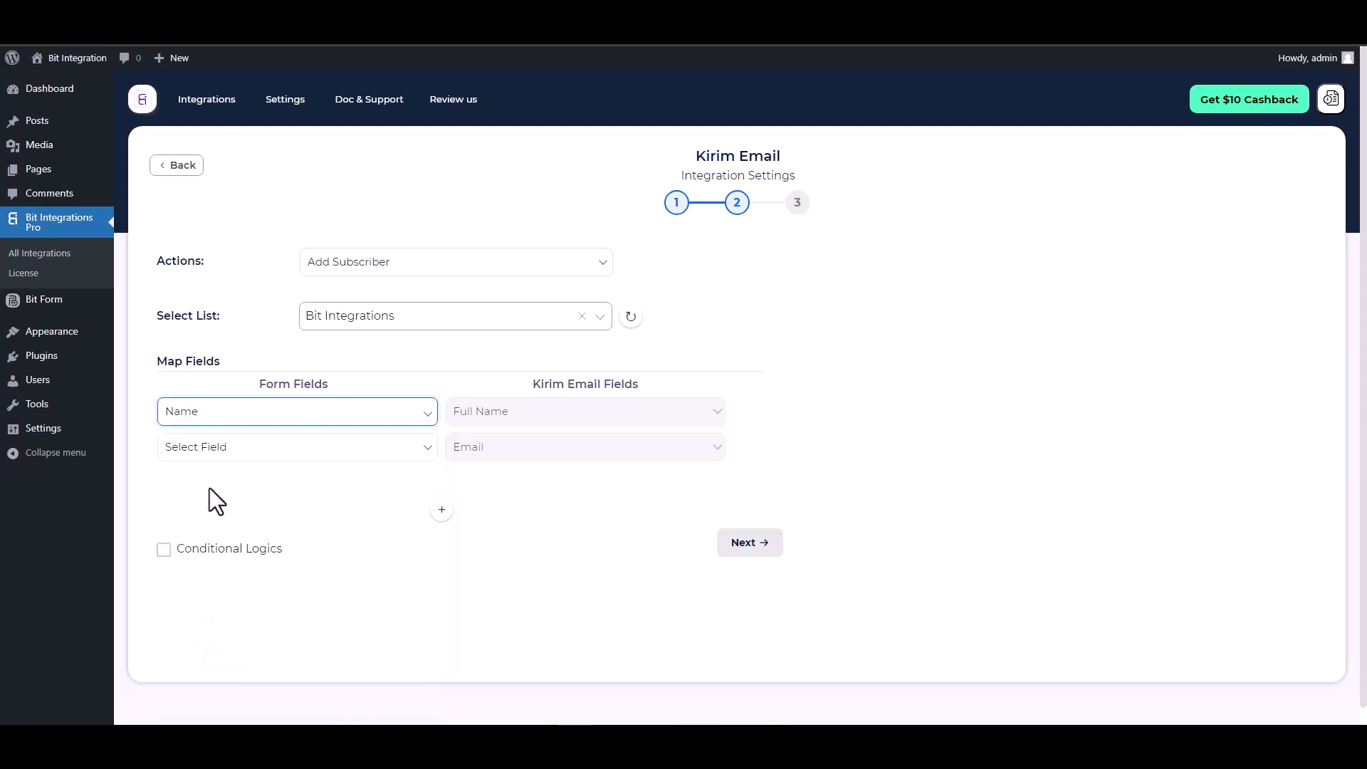
left_click(333, 450)
left_click(198, 197)
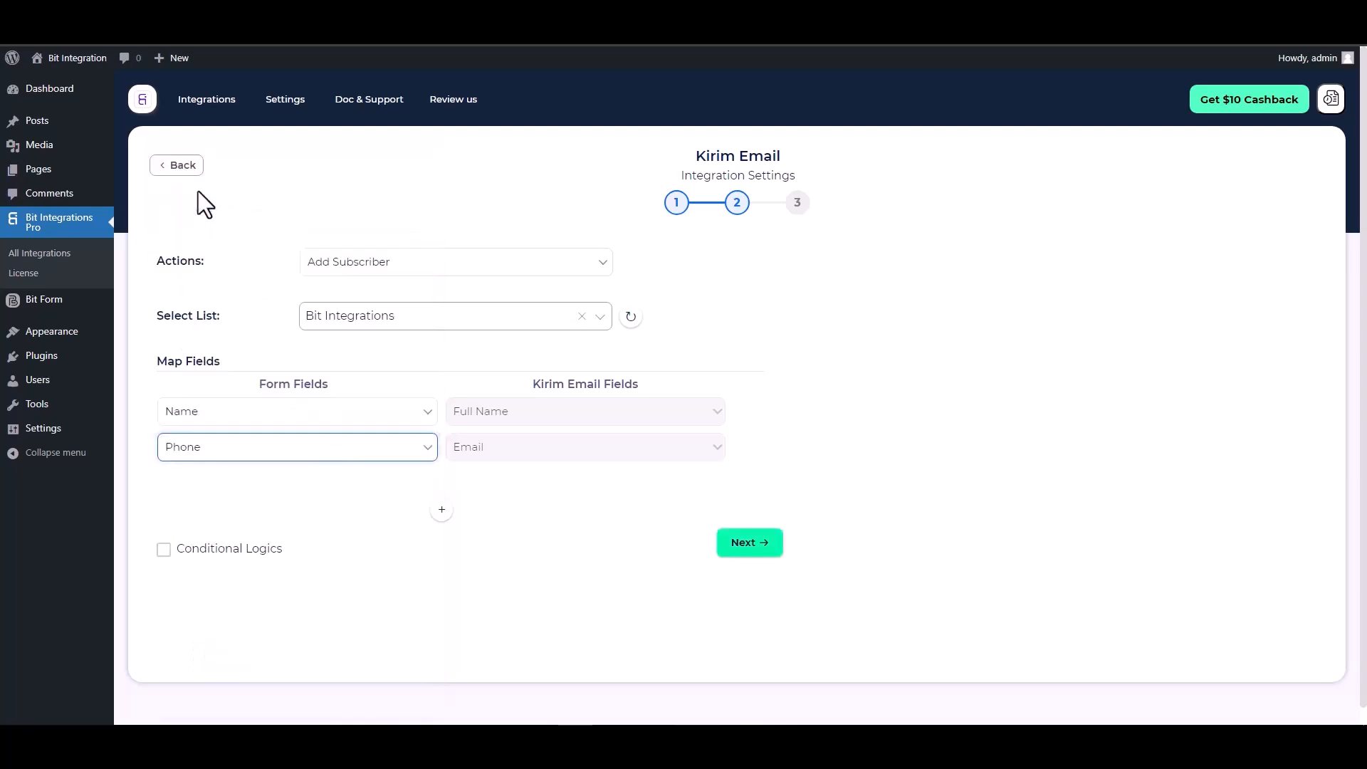
left_click(217, 445)
left_click(198, 179)
Leave conditional logic off, then finish and save the Kirim Email integration.
scroll(818, 372, "down", 1)
left_click(235, 548)
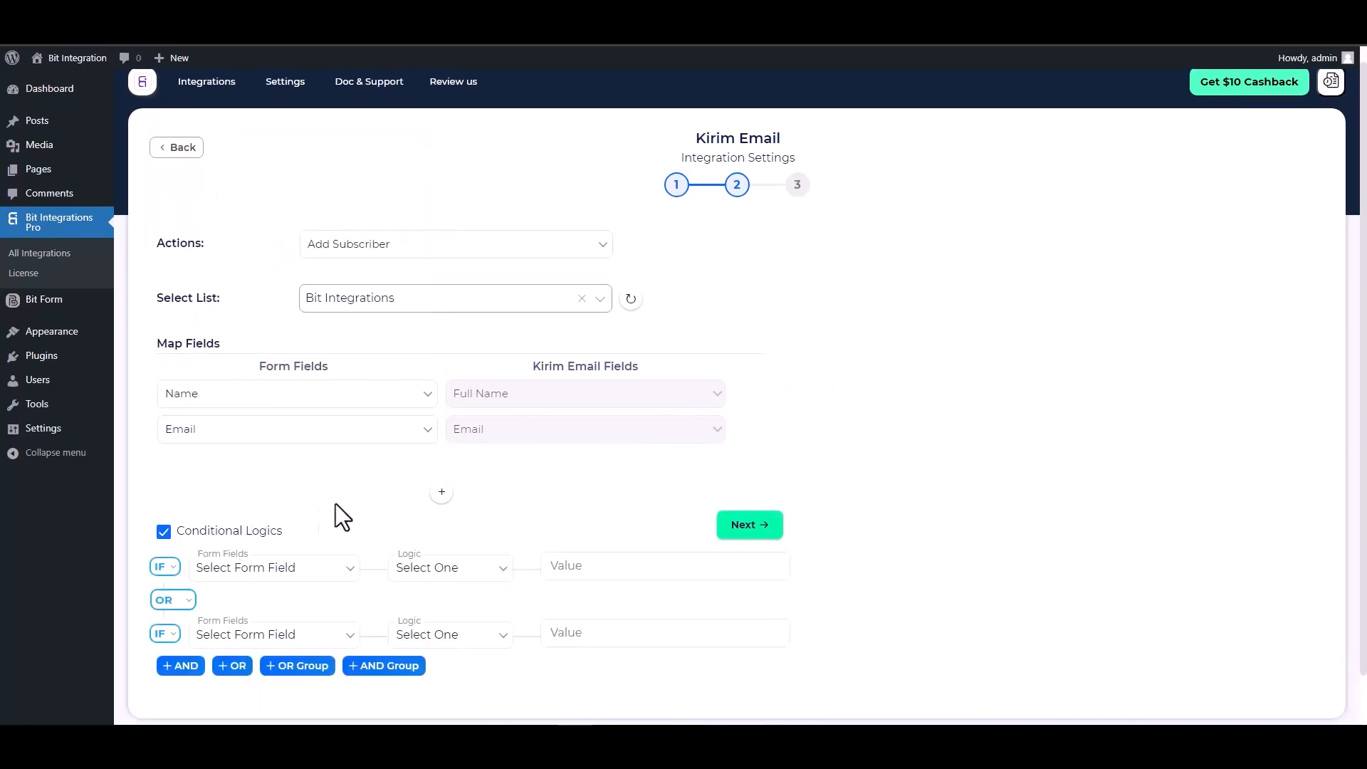
scroll(427, 499, "down", 1)
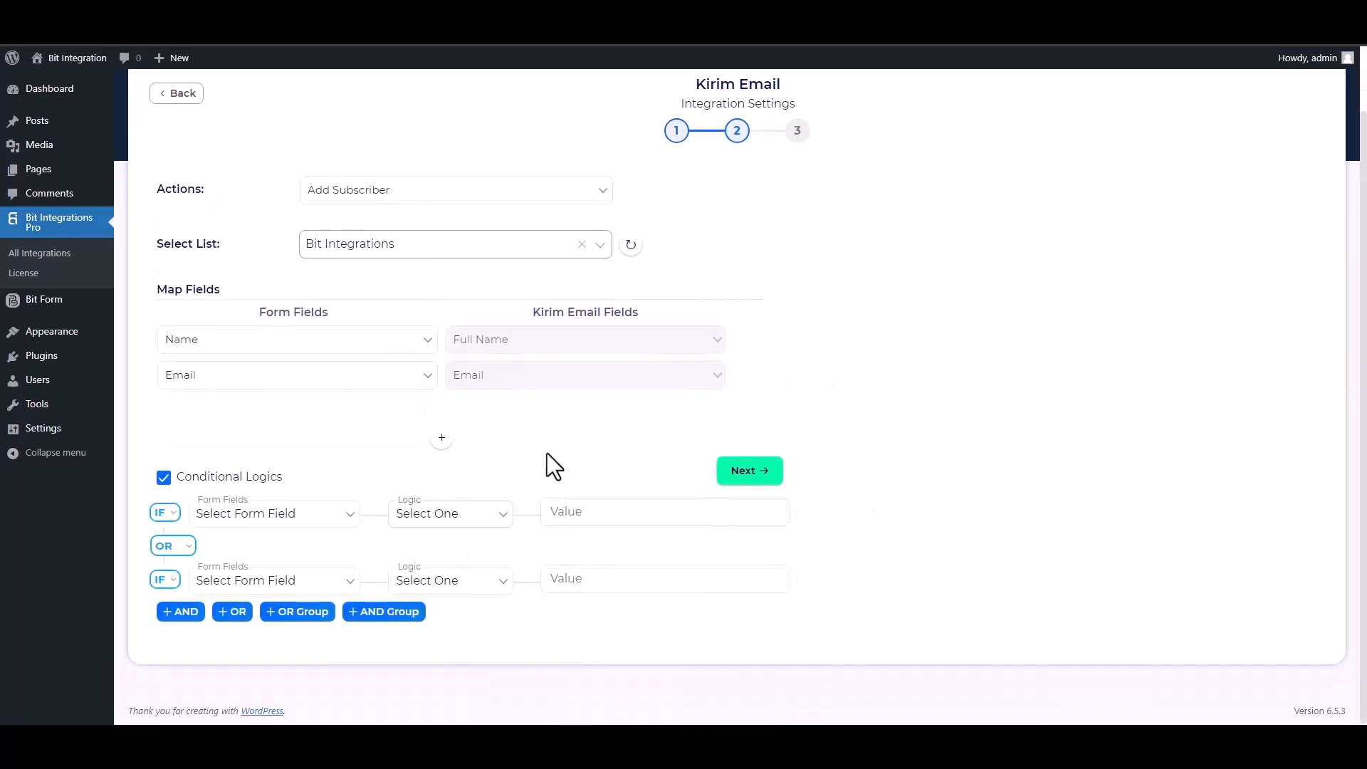
left_click(162, 486)
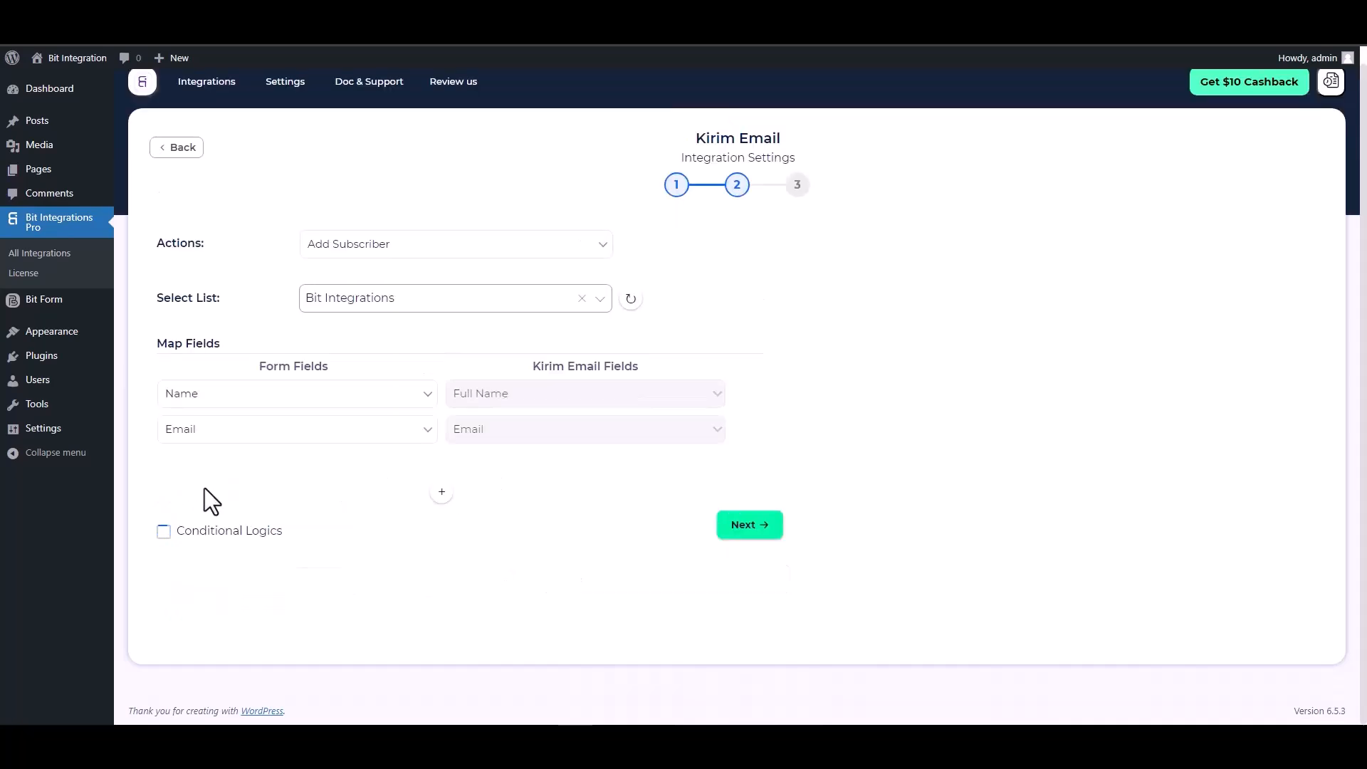
left_click(739, 527)
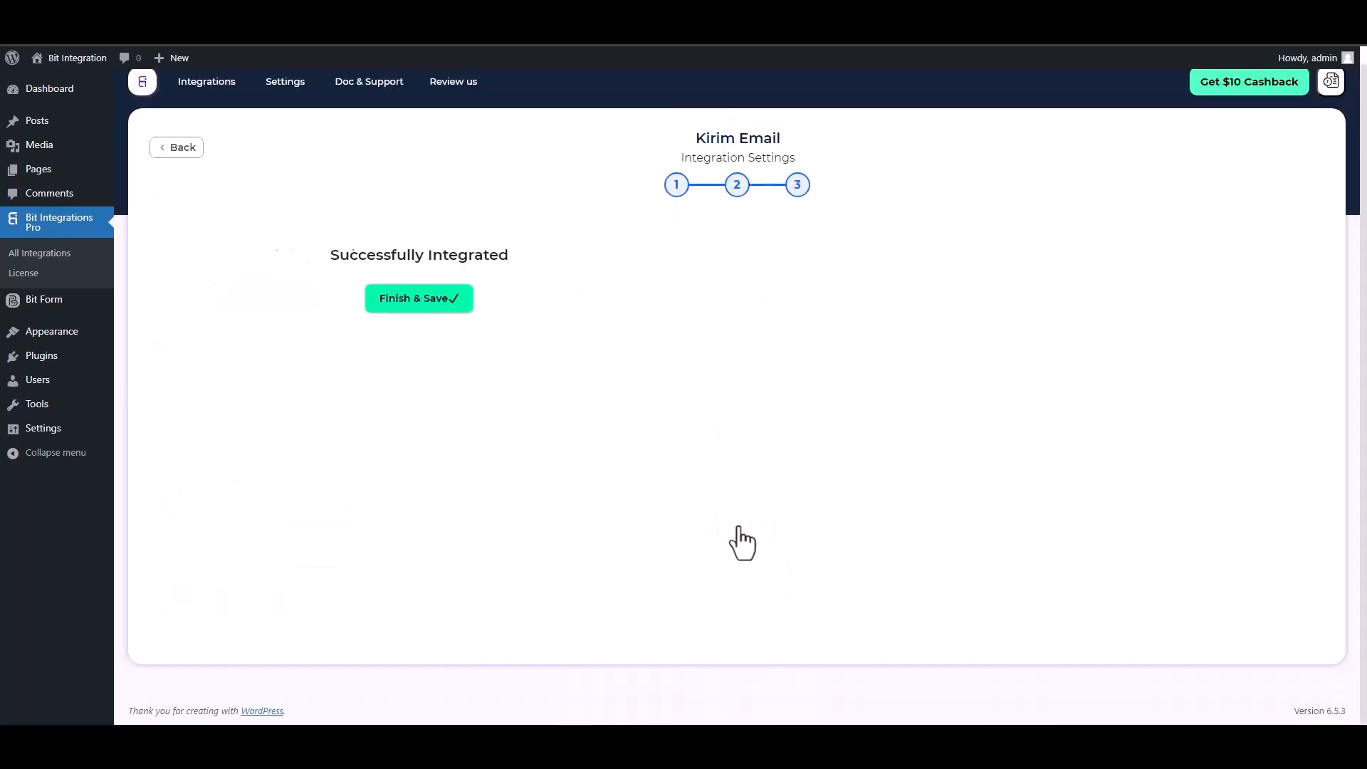
left_click(732, 312)
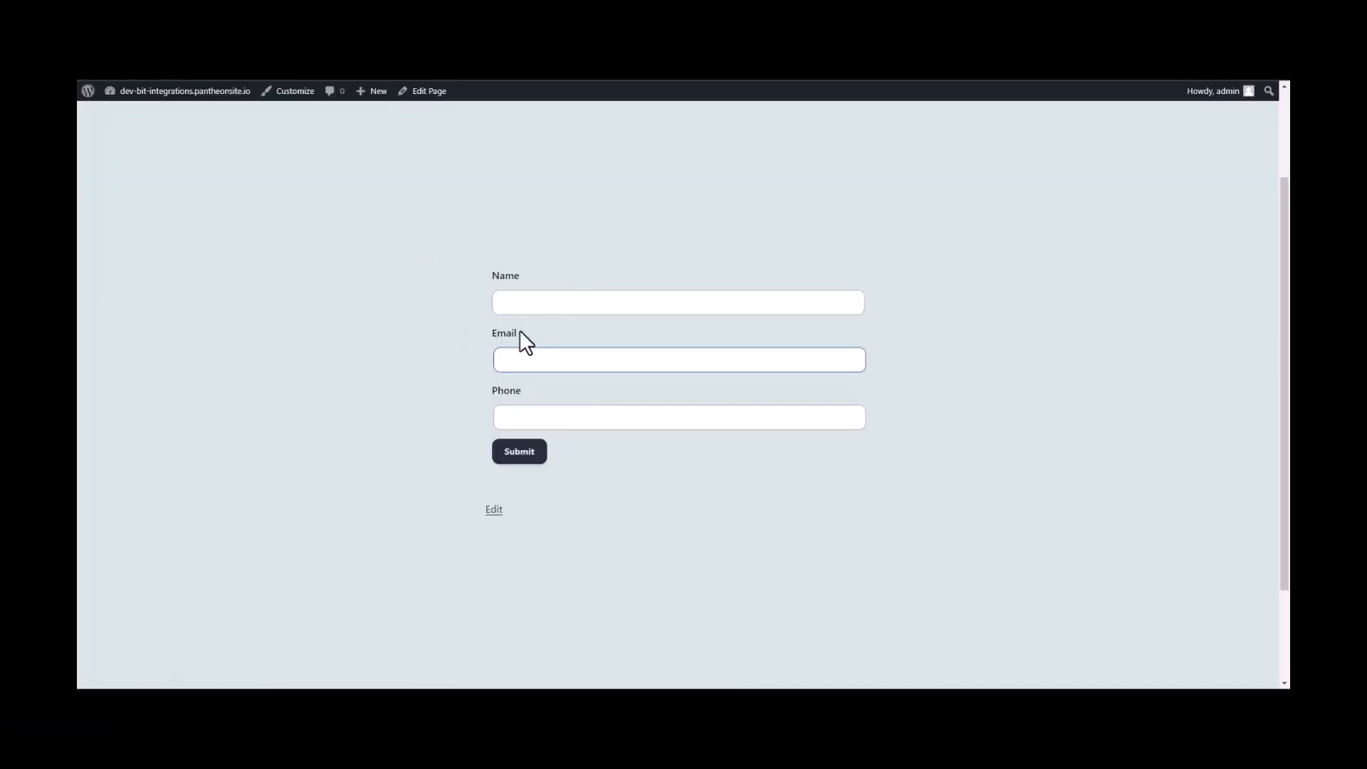
left_click(532, 303)
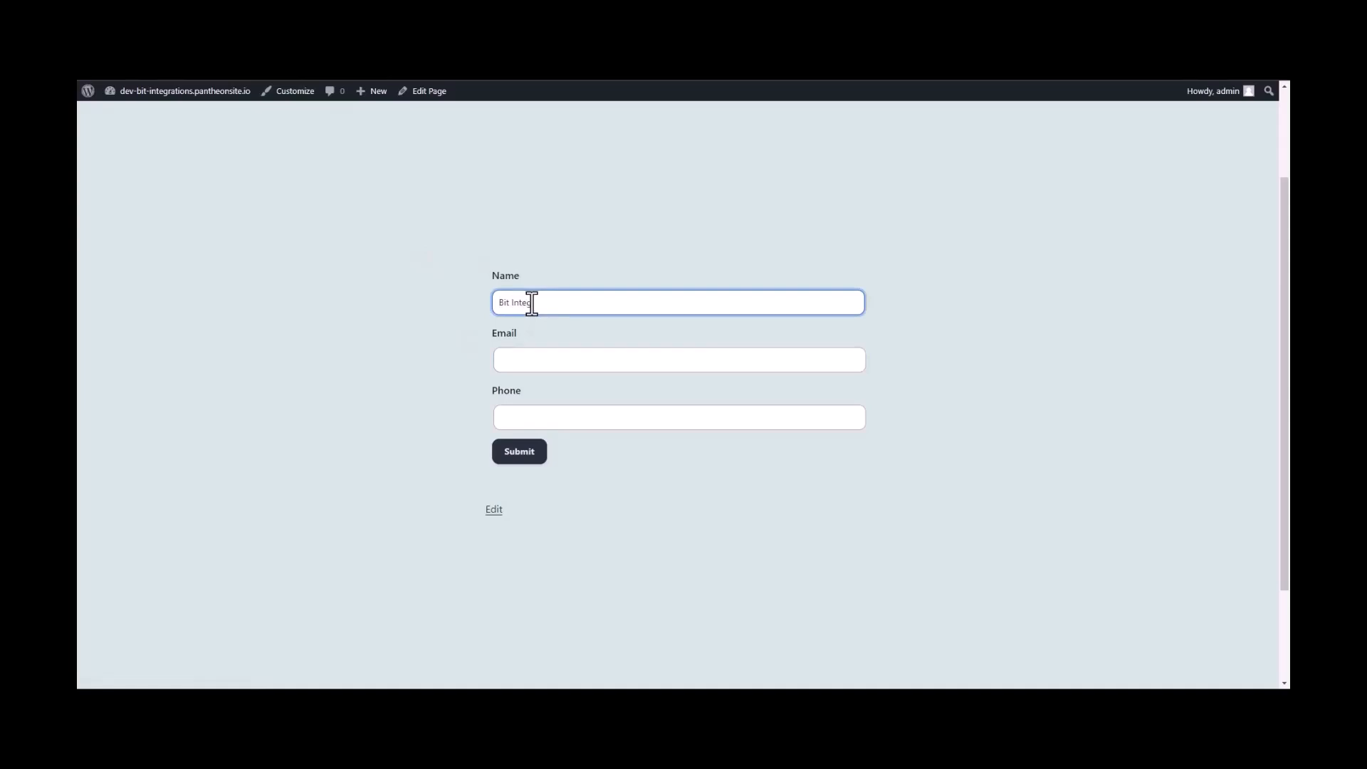
Submit the site form with name 'Bit Integrations', a support e-mail address, and phone 444.
type("Bit Integrations")
left_click(517, 364)
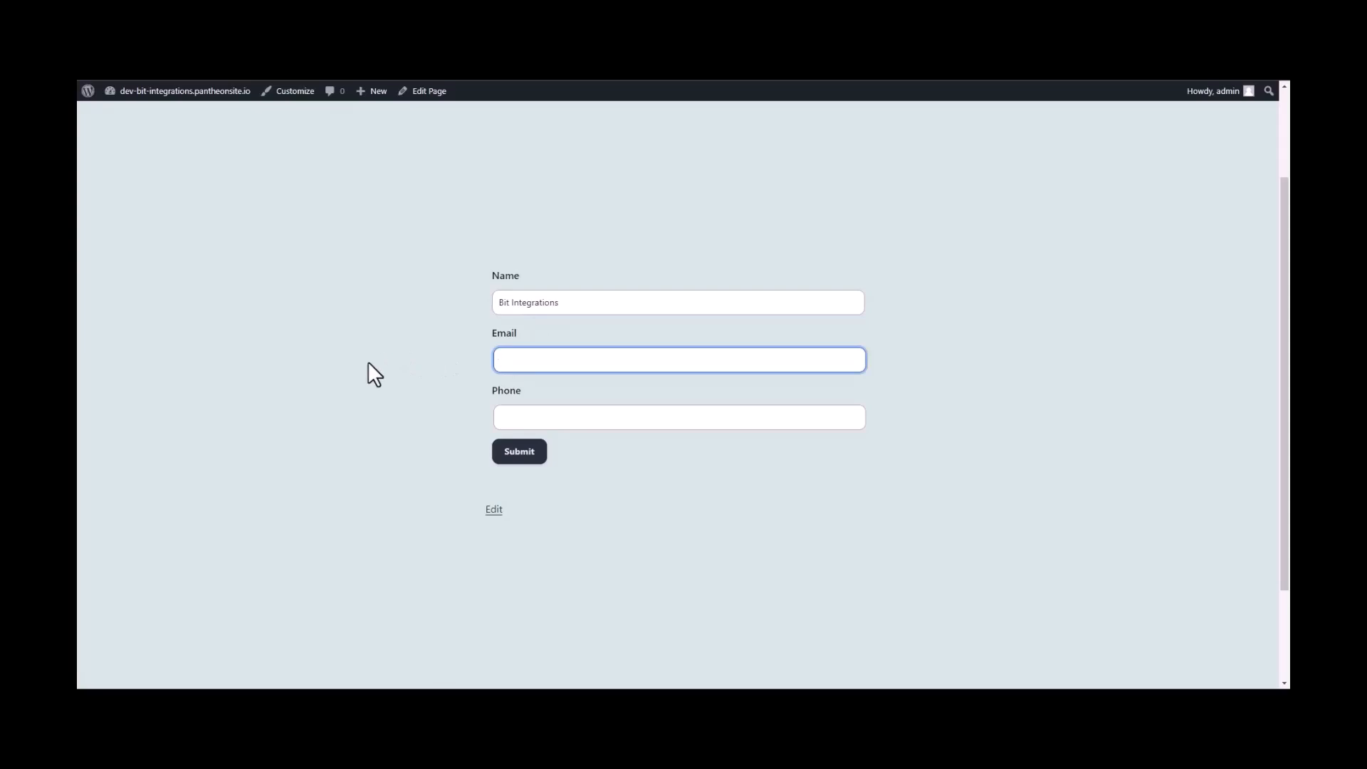
key("Tab")
type("444")
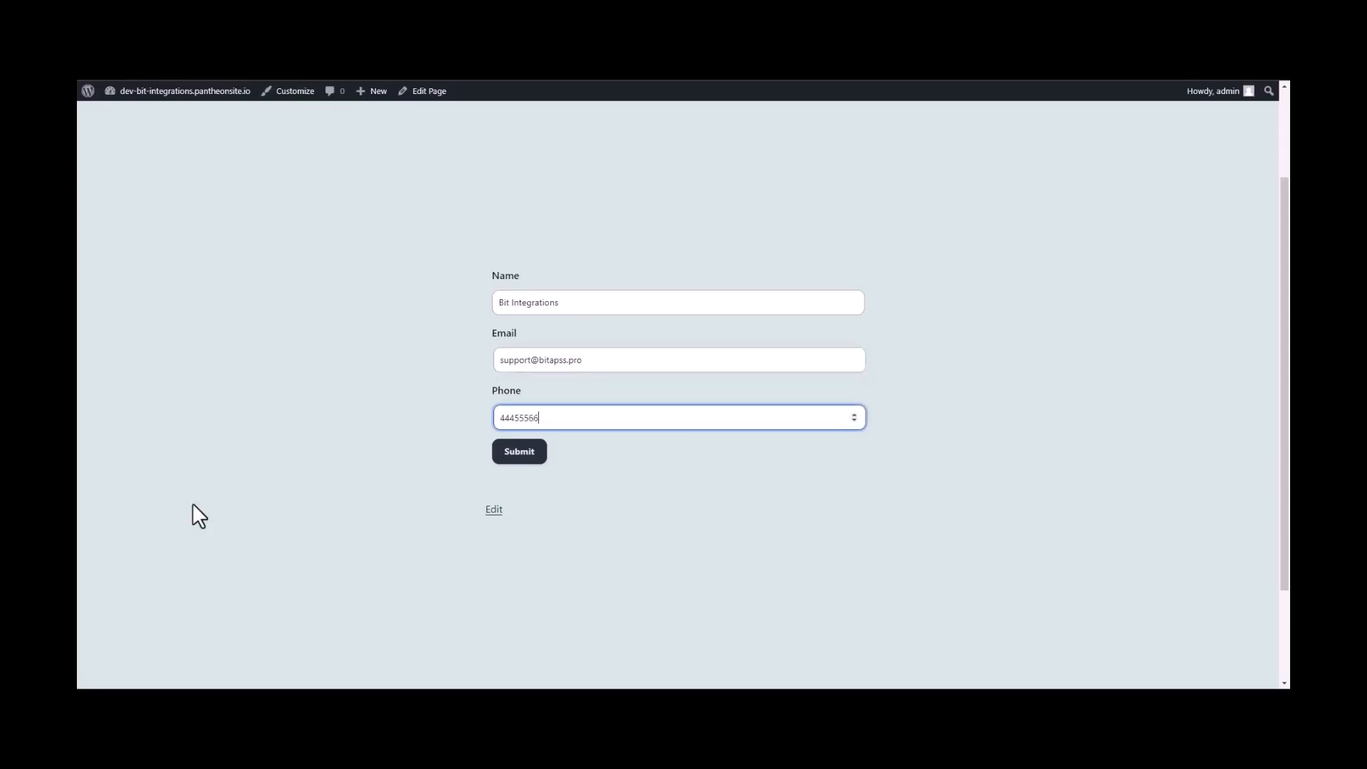
left_click(533, 455)
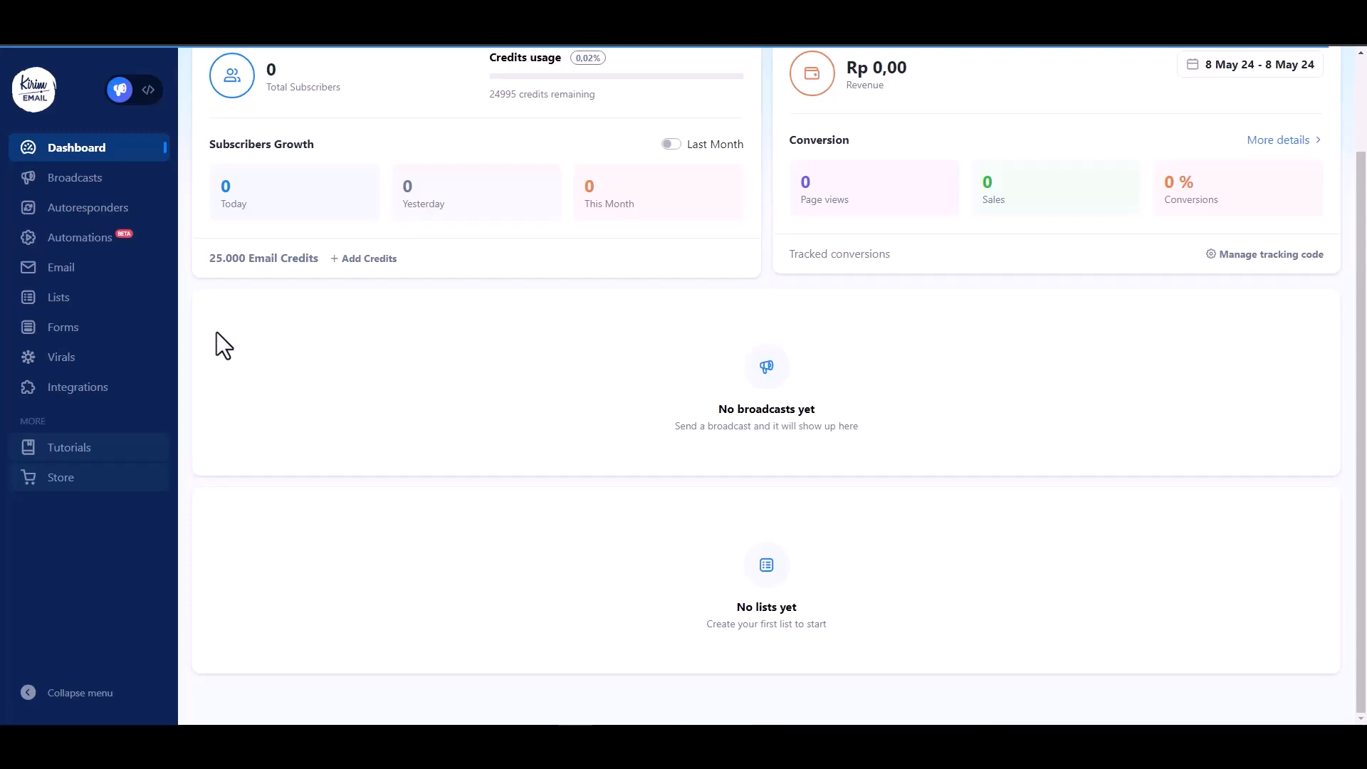
Go to Lists and view the Bit Integrations list's subscribers to find the new contact.
left_click(68, 303)
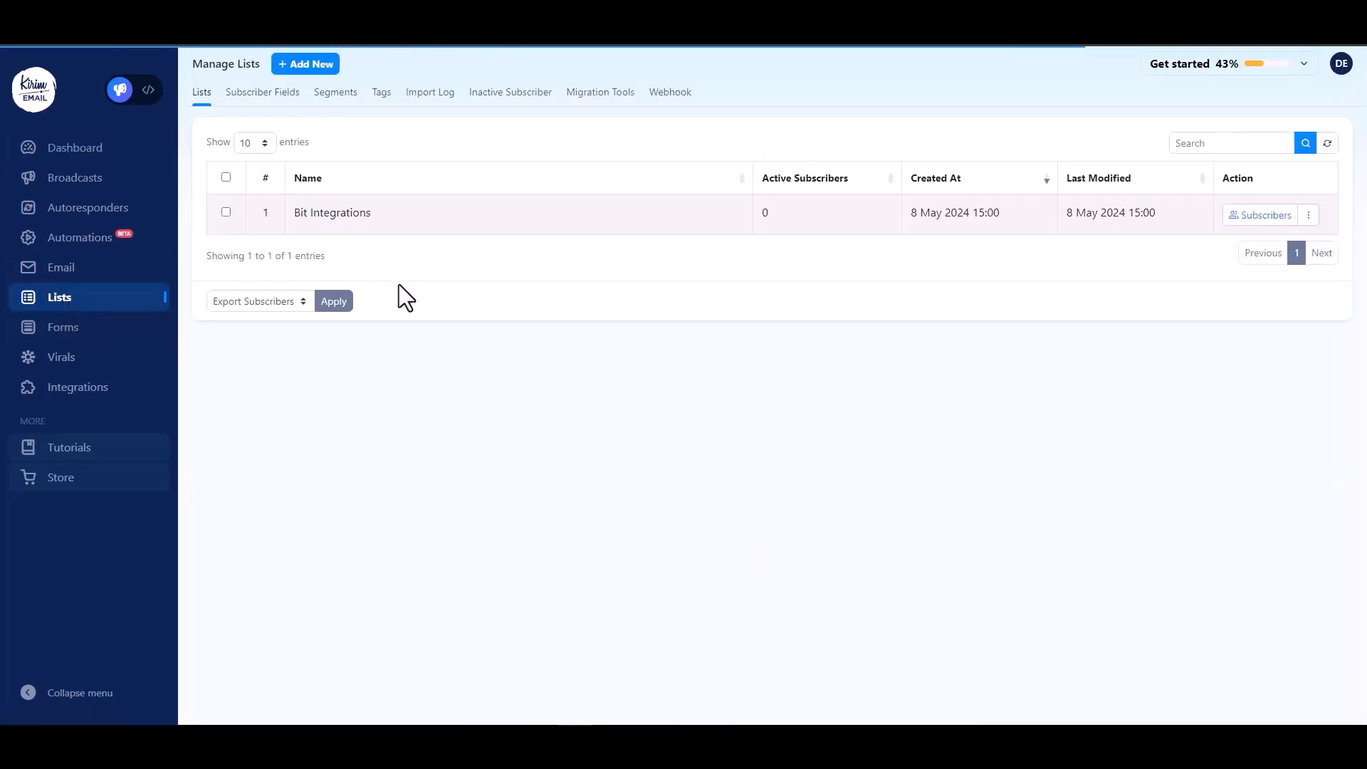
left_click(1272, 221)
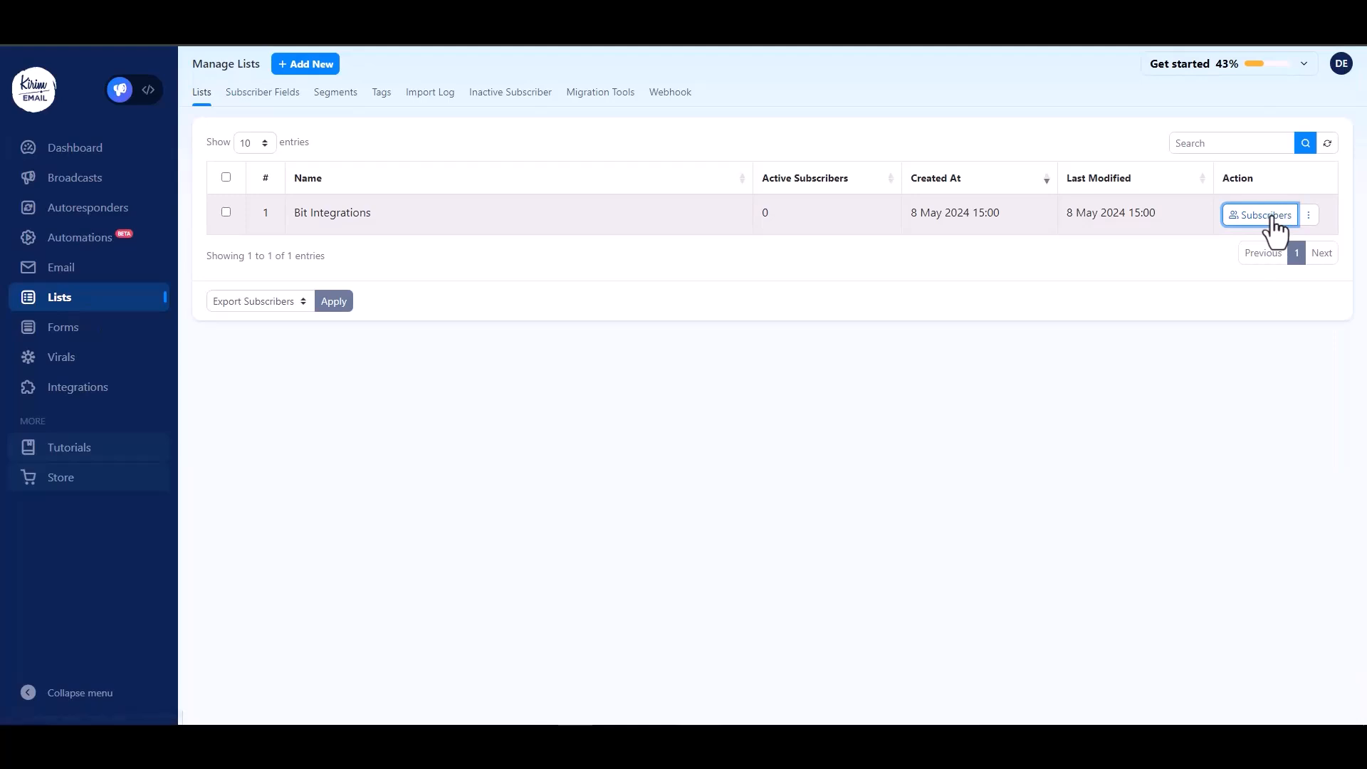